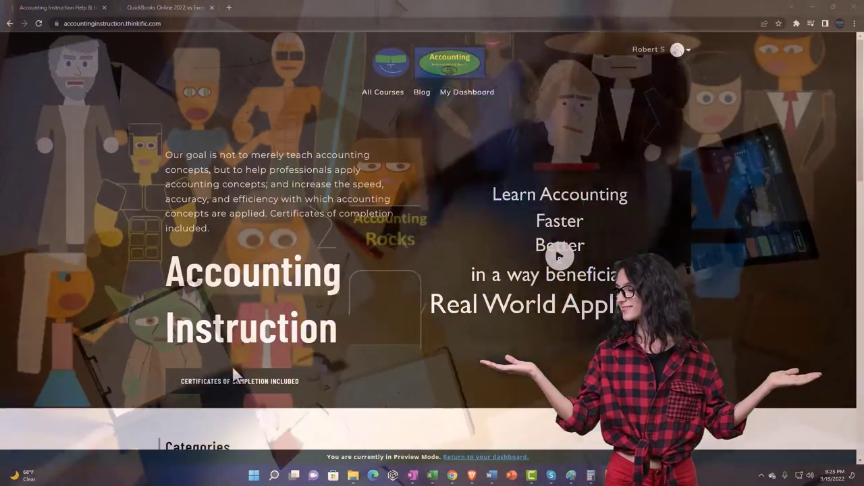
Browse the Accounting Instruction course categories and expand the OneNote - Getting Started 2022 section of the QuickBooks Online 2022 course.
scroll(120, 376, down, 1)
scroll(119, 369, down, 7)
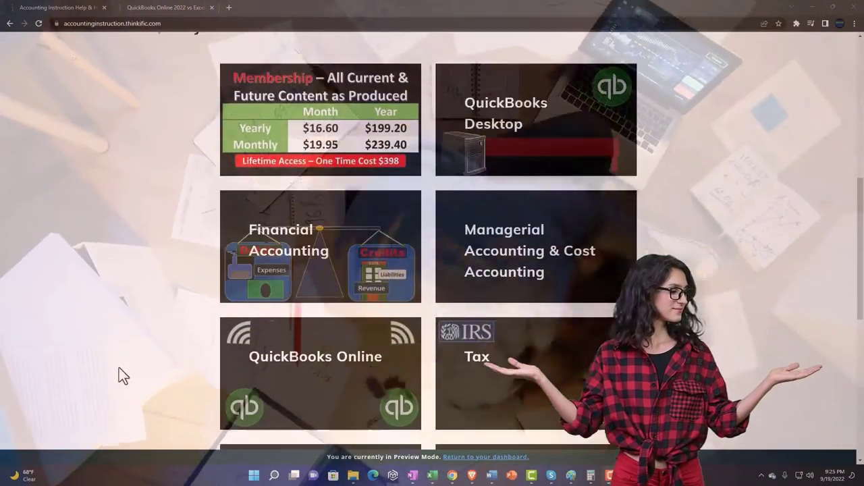
scroll(119, 370, down, 5)
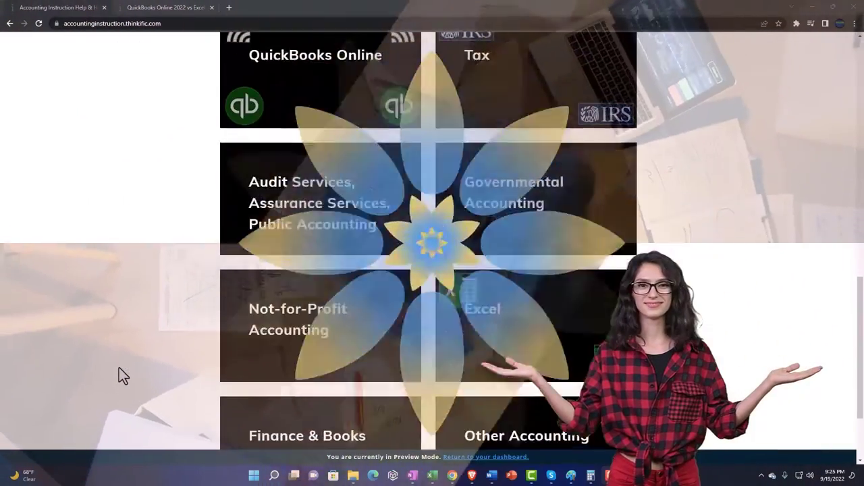
scroll(119, 369, down, 1)
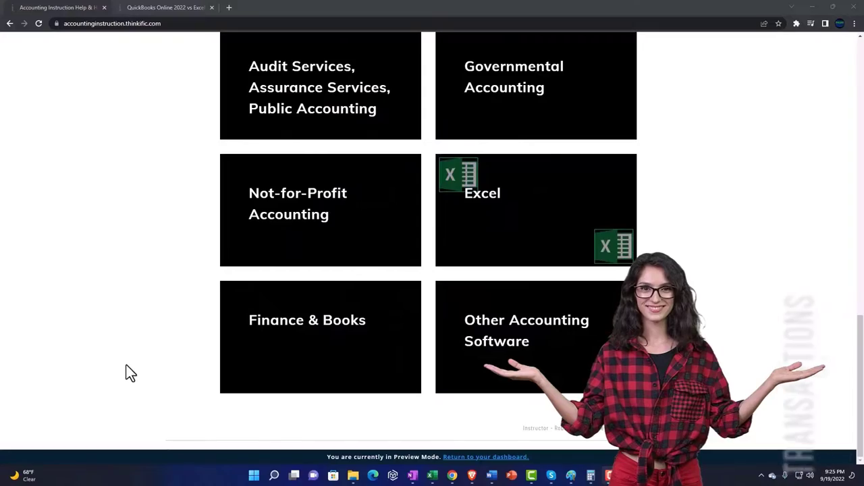
click(154, 8)
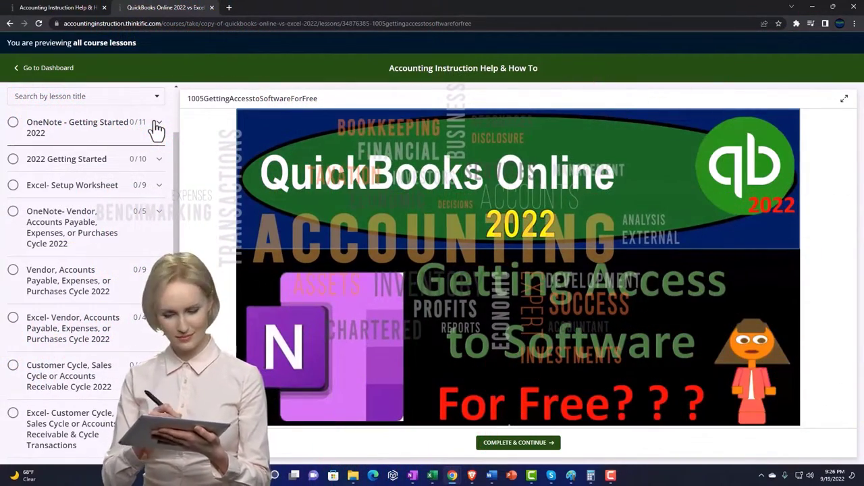
click(157, 127)
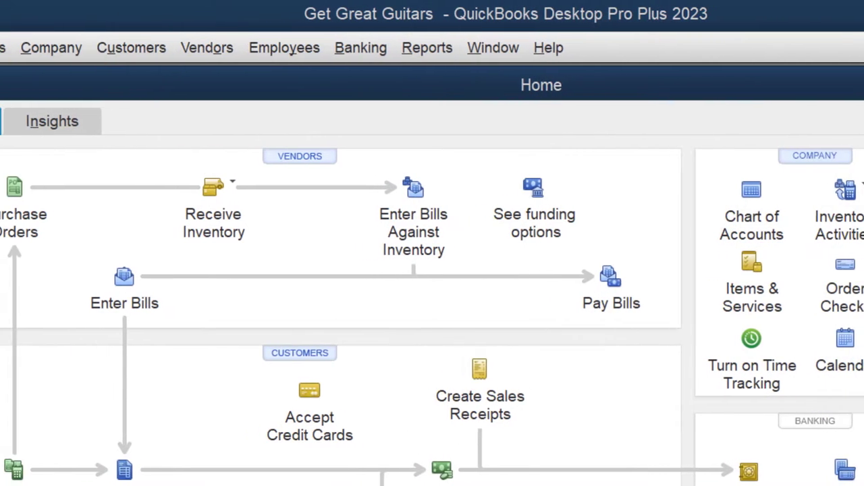
Turn off estimates in the Jobs & Estimates company preferences, accept closing all open windows, and reopen the Home page.
click(70, 48)
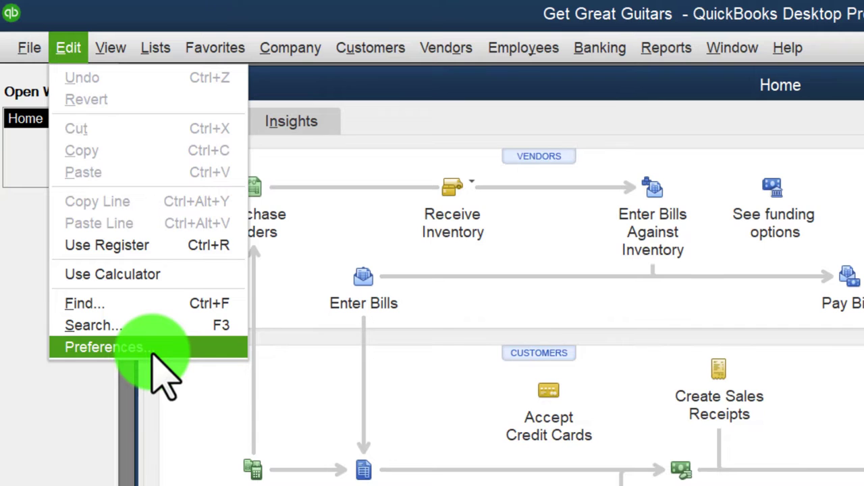
click(151, 348)
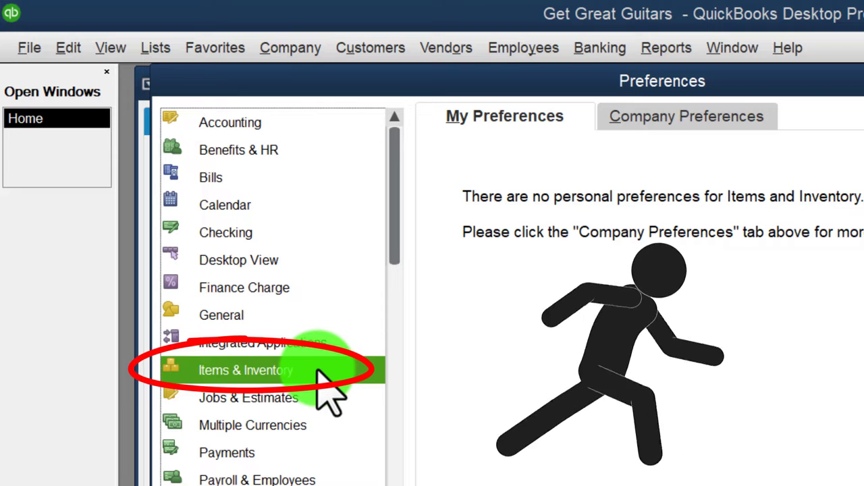
click(272, 399)
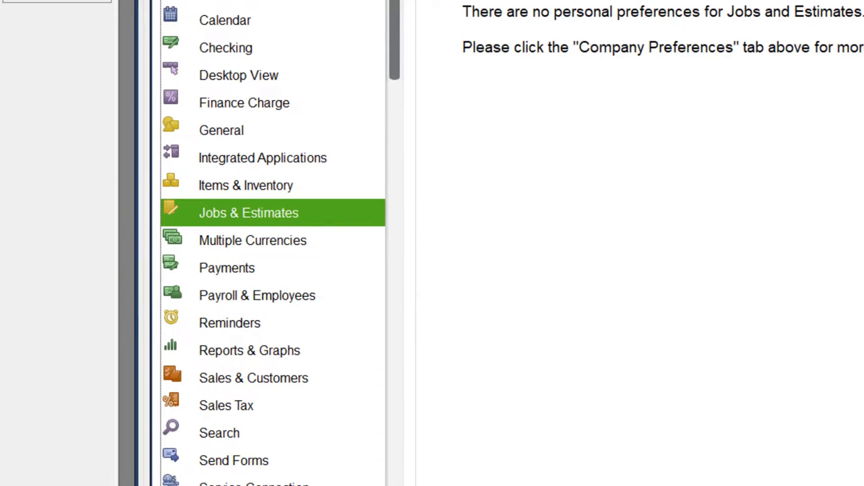
click(626, 0)
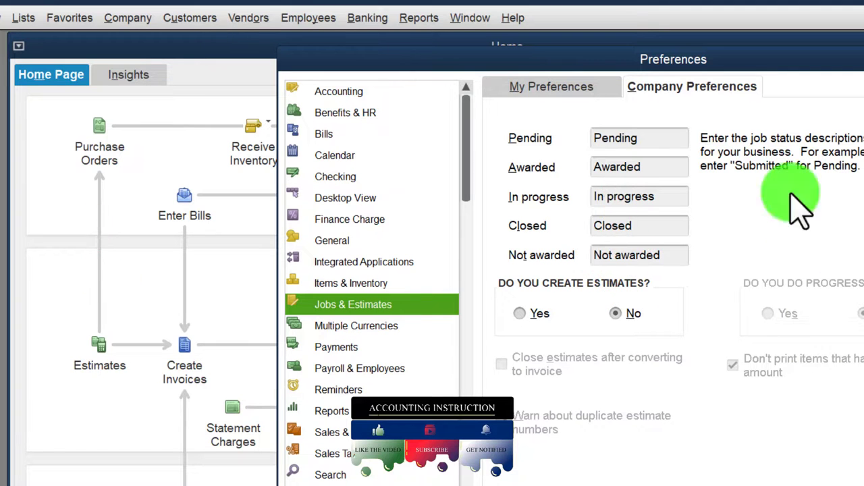
click(499, 198)
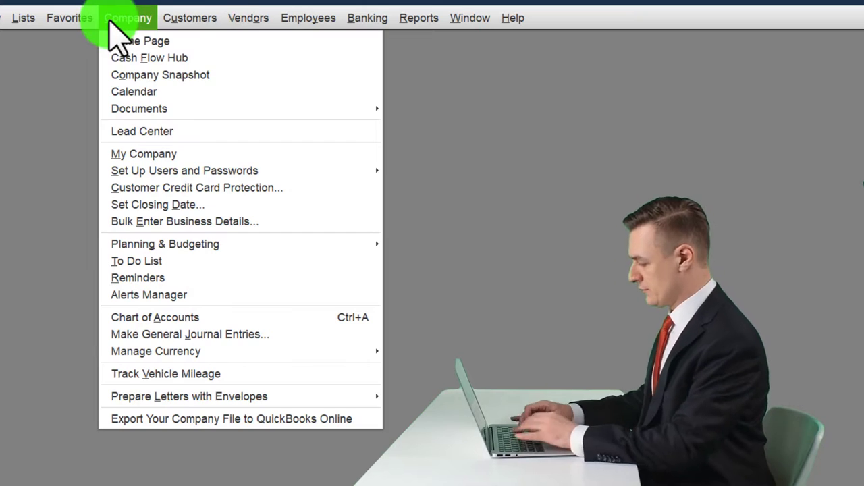
click(114, 37)
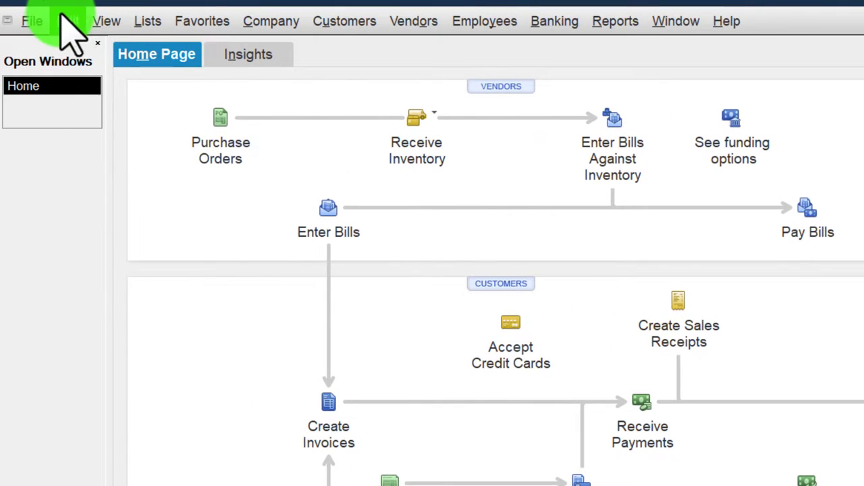
Open the Desktop View company preferences and follow the related Estimates link to its preferences.
click(63, 21)
click(81, 273)
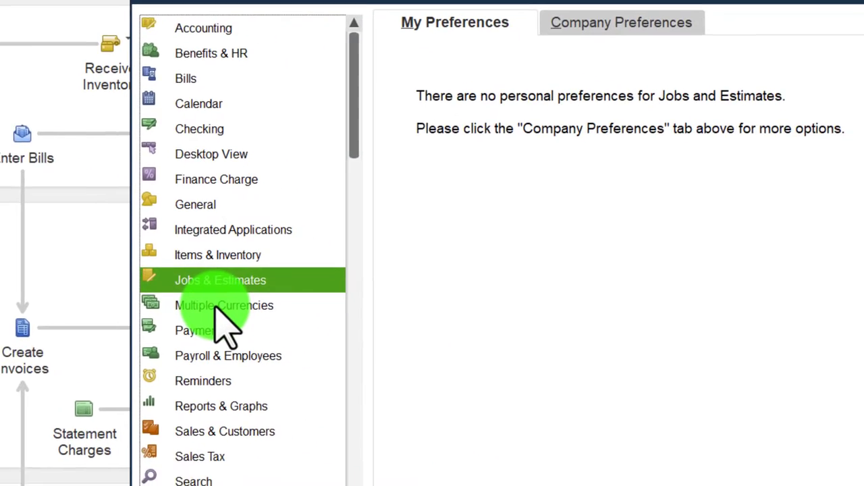
click(550, 17)
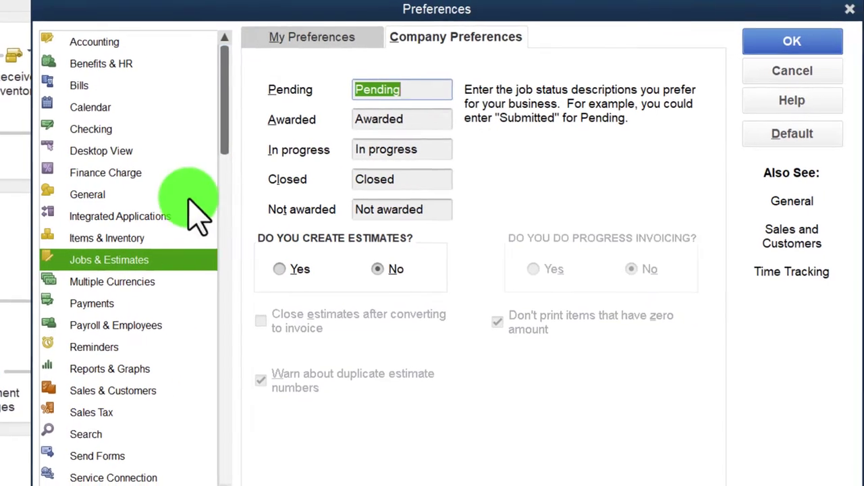
click(132, 147)
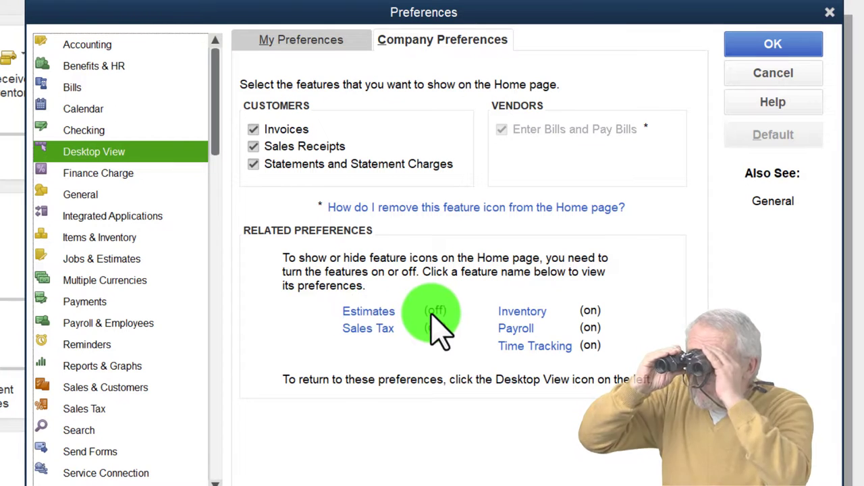
click(368, 312)
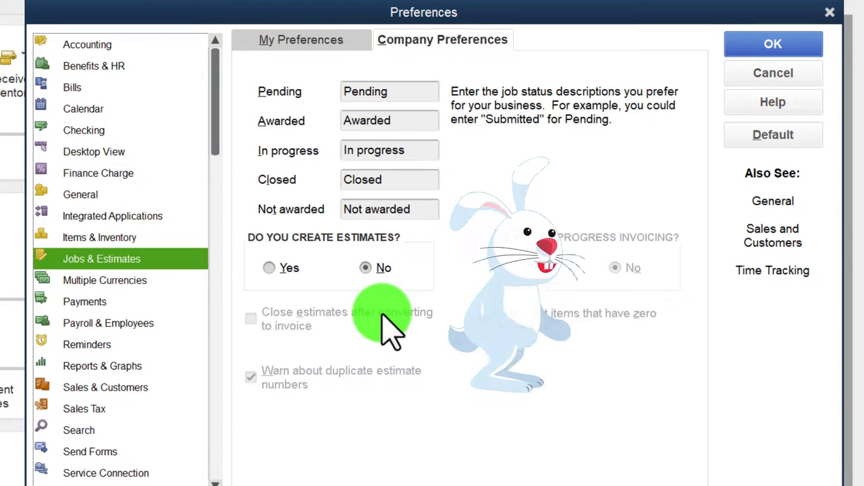
Set the create estimates preference to Yes, accept closing all open windows, and reopen the Home page.
click(270, 268)
click(746, 44)
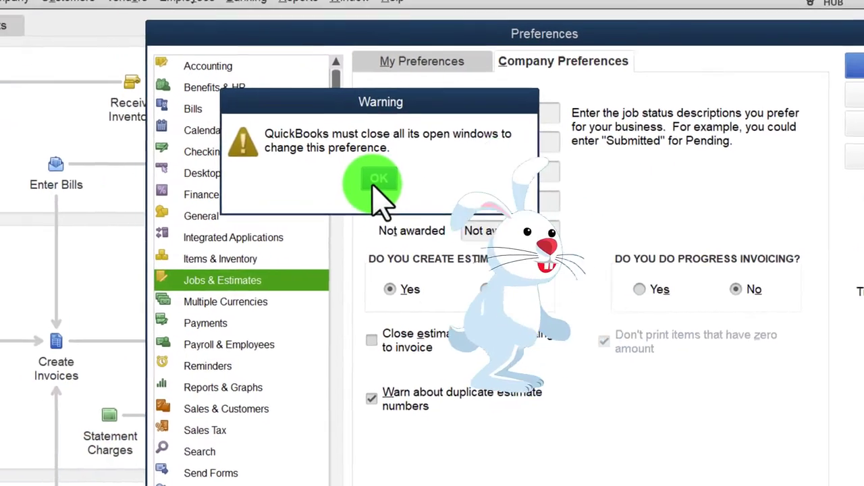
click(285, 161)
click(236, 42)
click(236, 58)
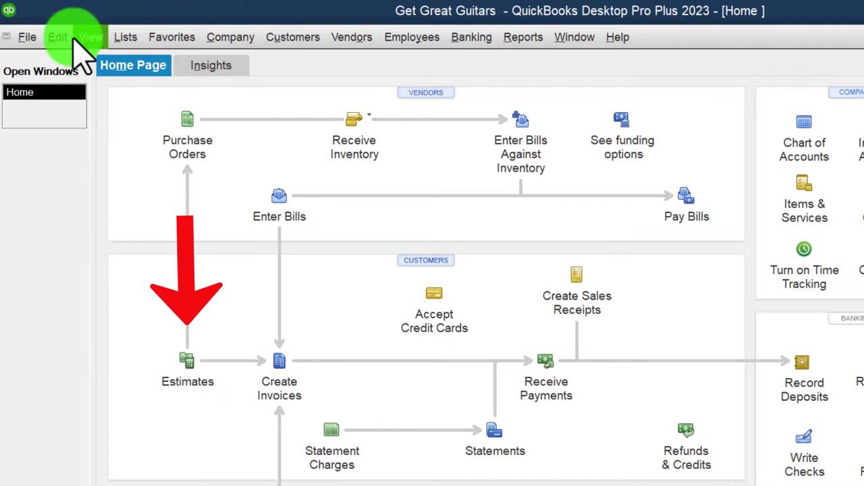
Review the Jobs & Estimates company preferences and reposition the Preferences window.
click(61, 37)
click(89, 270)
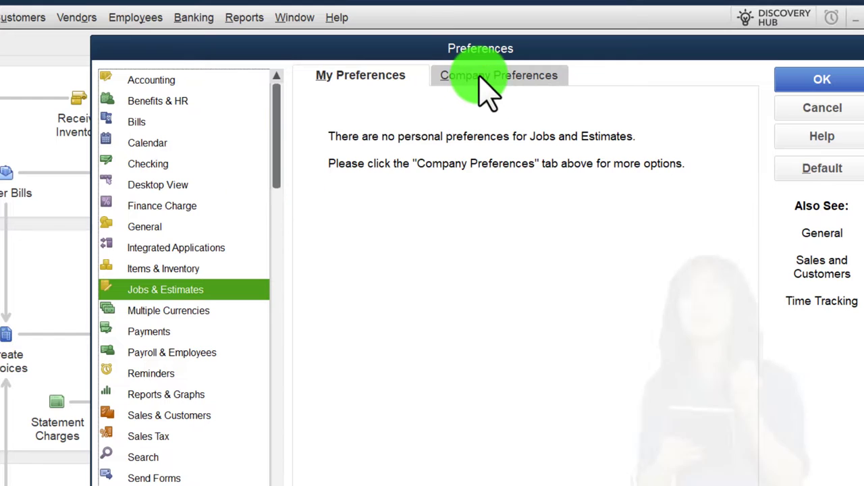
click(481, 78)
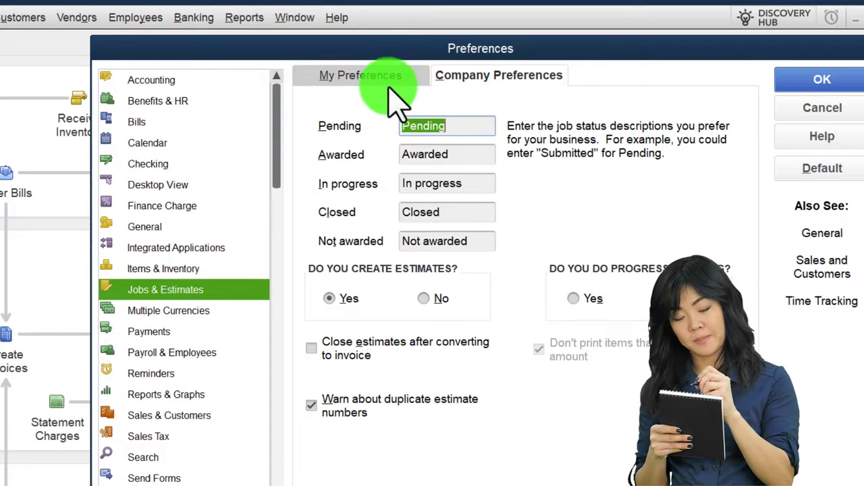
drag(403, 48, 351, 37)
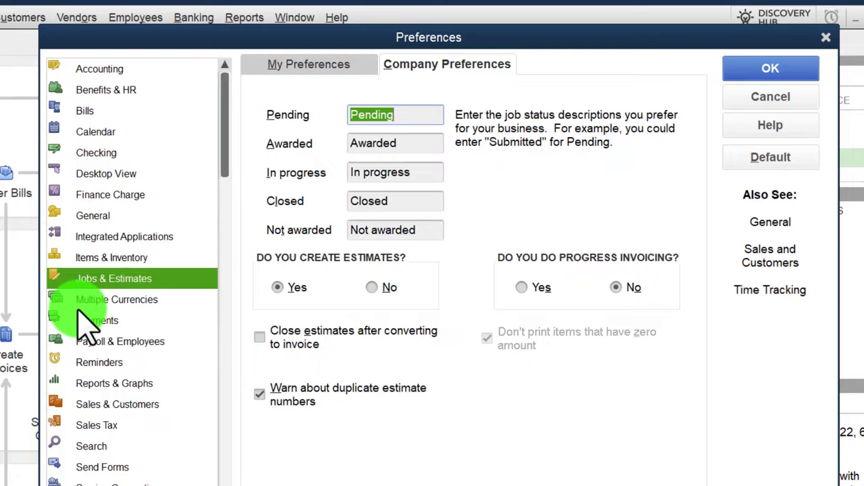
Examine the personal and company preferences for Multiple Currencies.
click(119, 311)
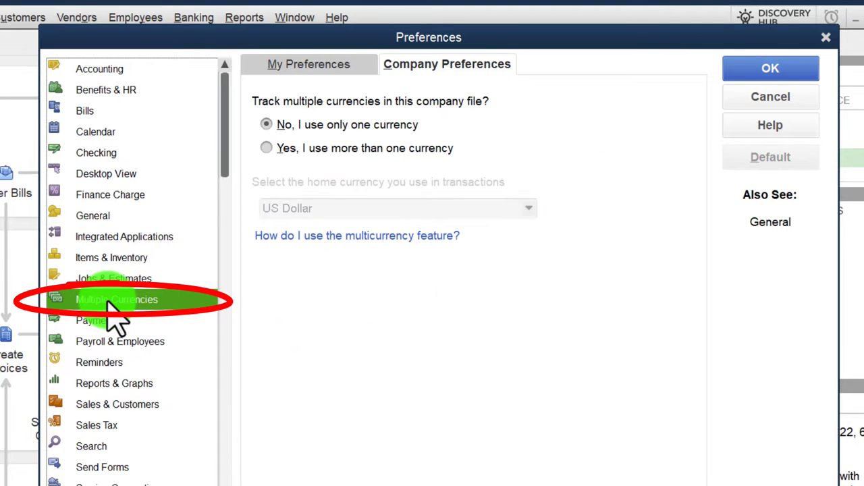
click(274, 65)
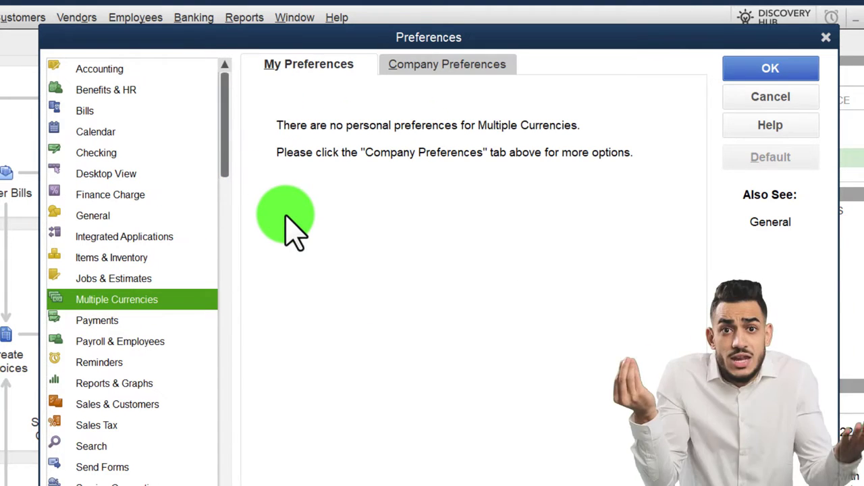
click(466, 87)
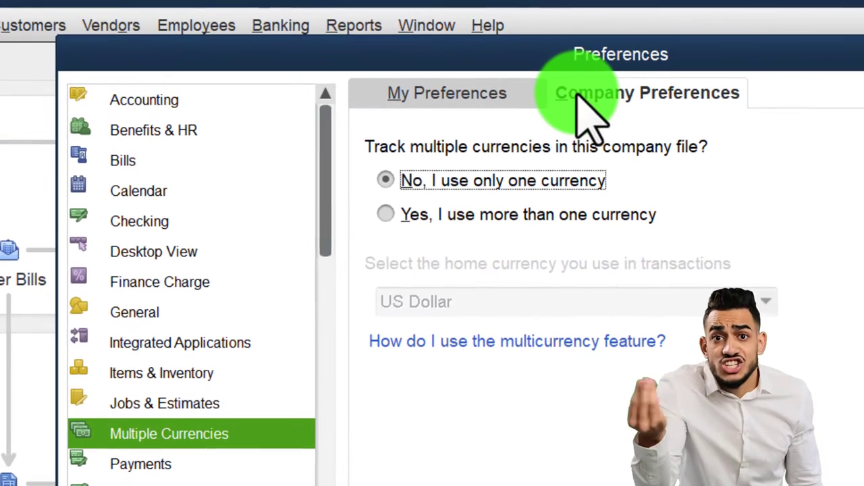
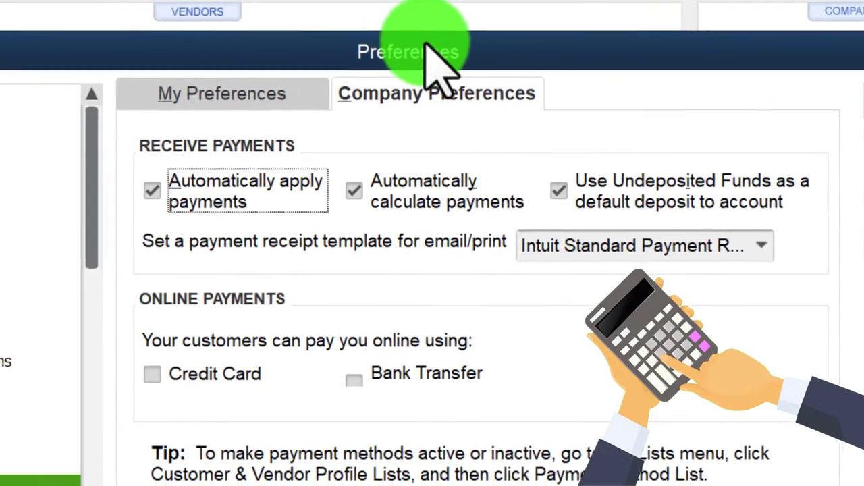
Move the Preferences window aside to examine the payment workflow on the Home page, and close the Payments preferences.
drag(443, 64, 599, 404)
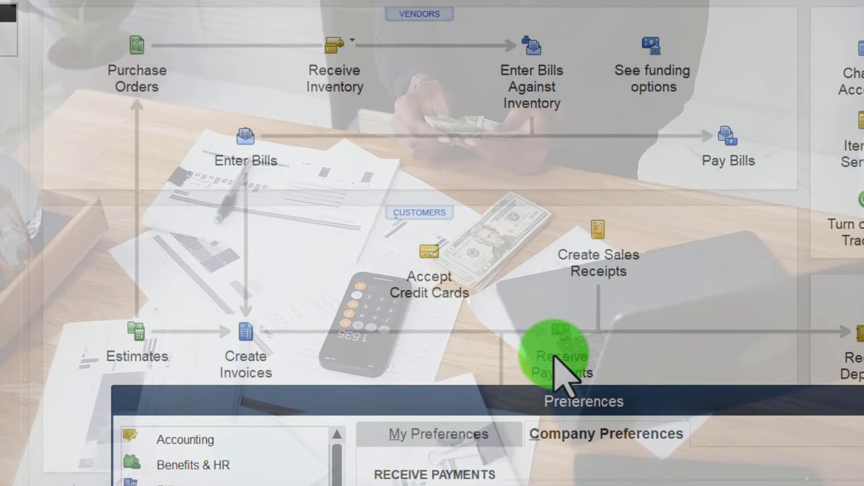
drag(555, 358, 513, 95)
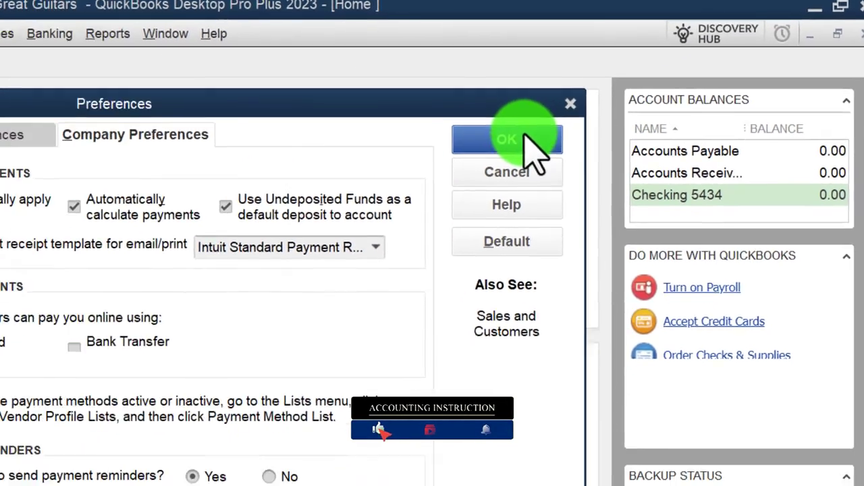
click(508, 139)
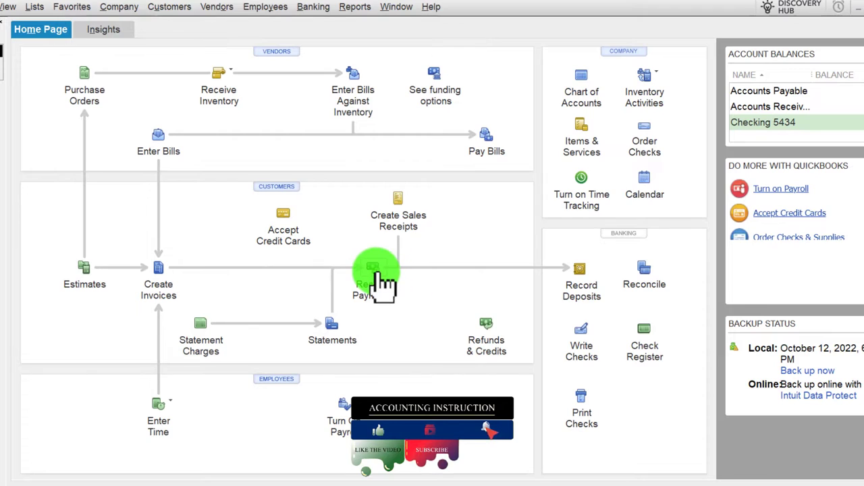
View the Receive Payments form and the Create Sales Receipts form from the Home page.
click(378, 276)
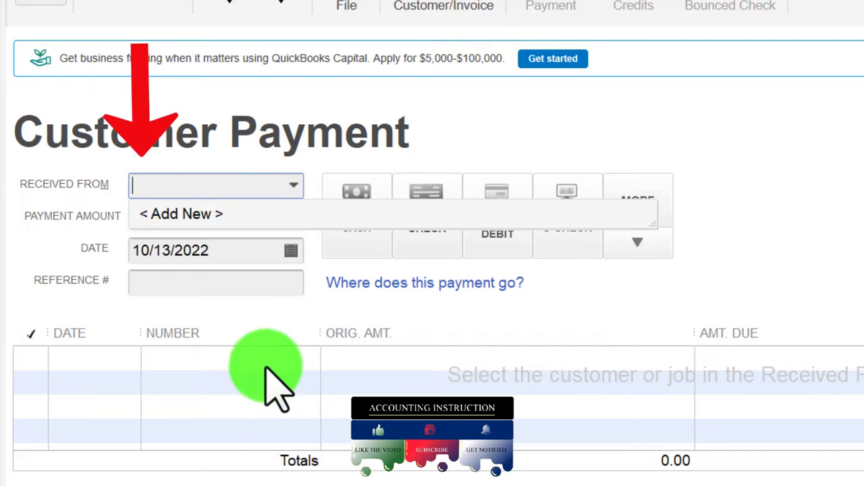
click(218, 362)
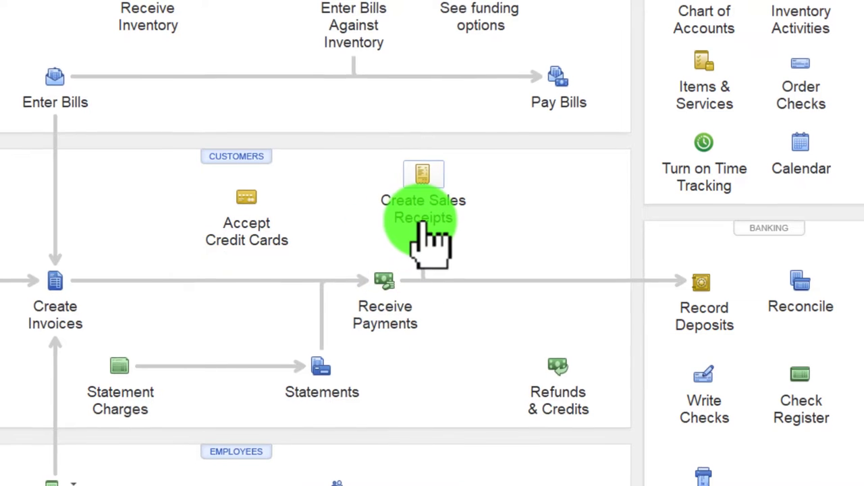
click(459, 223)
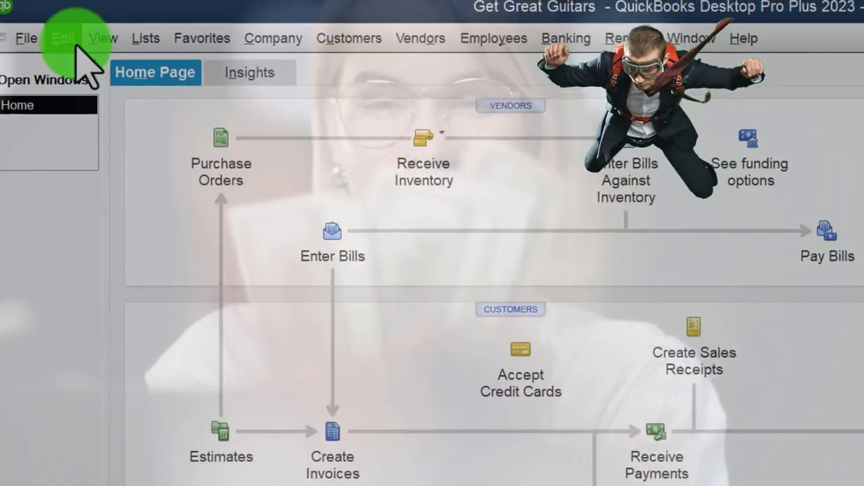
Turn off Use Undeposited Funds as a default deposit to account in the Payments company preferences, accepting closure of all open windows.
click(74, 46)
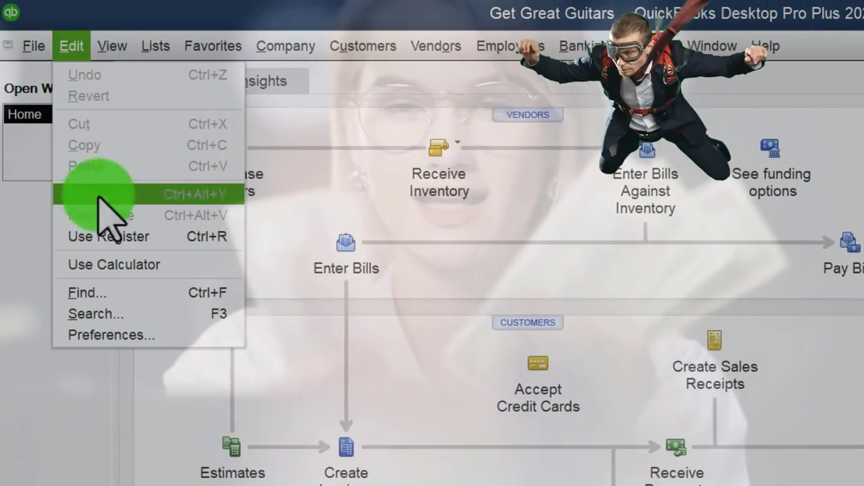
click(112, 333)
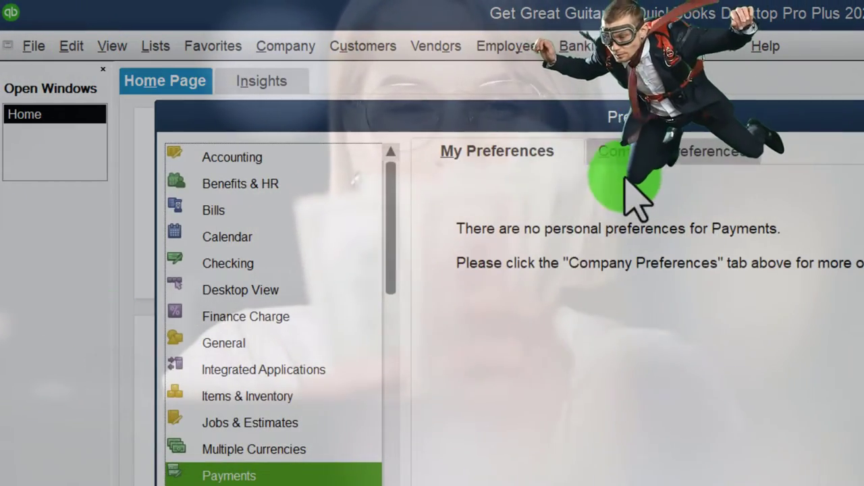
click(618, 152)
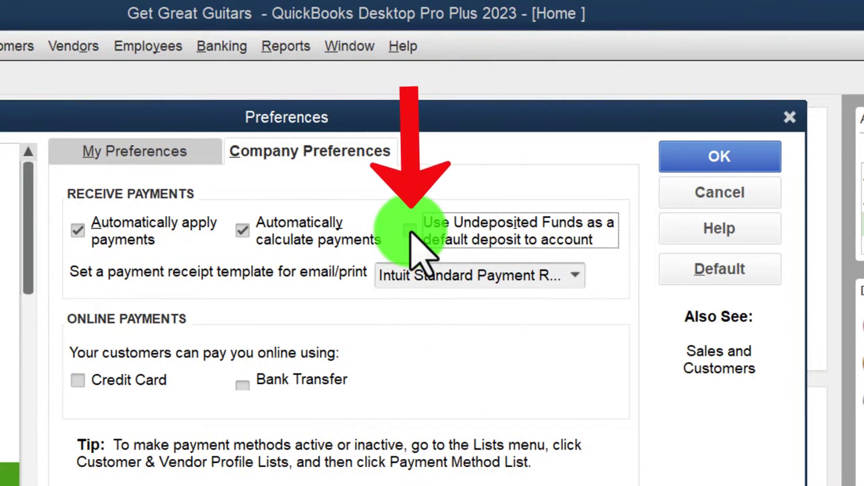
click(678, 157)
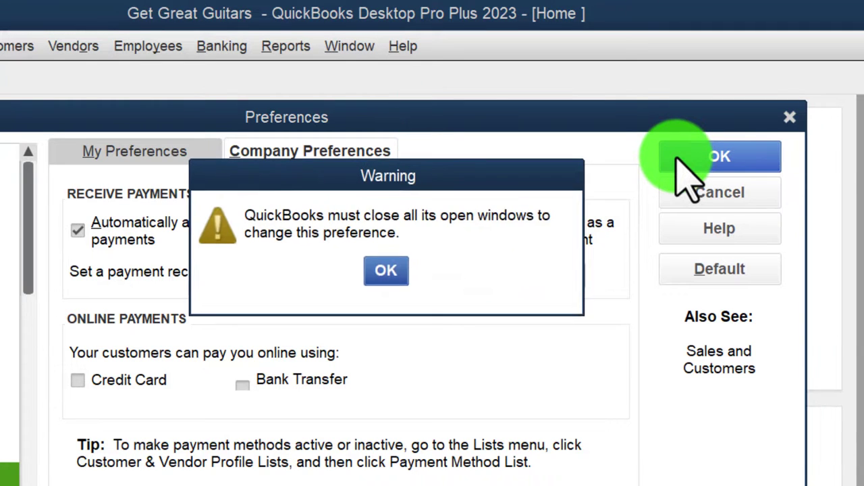
click(386, 270)
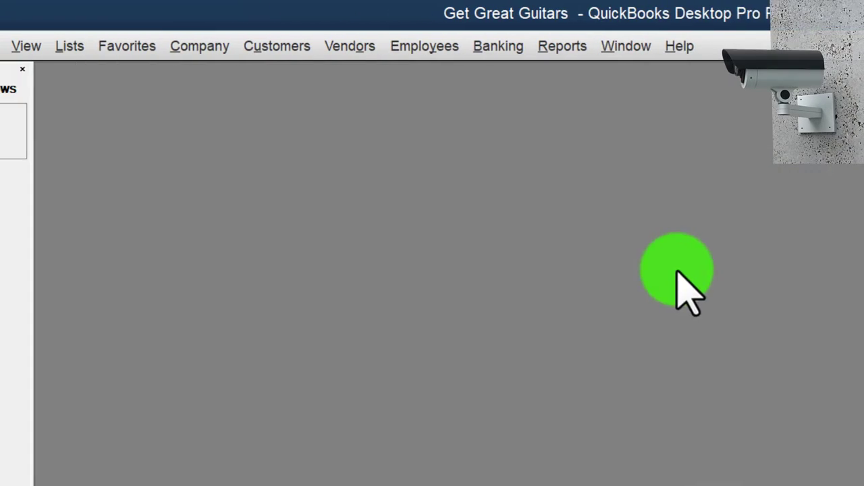
Reopen the Home page, check the Deposit To account choices on the Receive Payments form, and close the form.
click(286, 58)
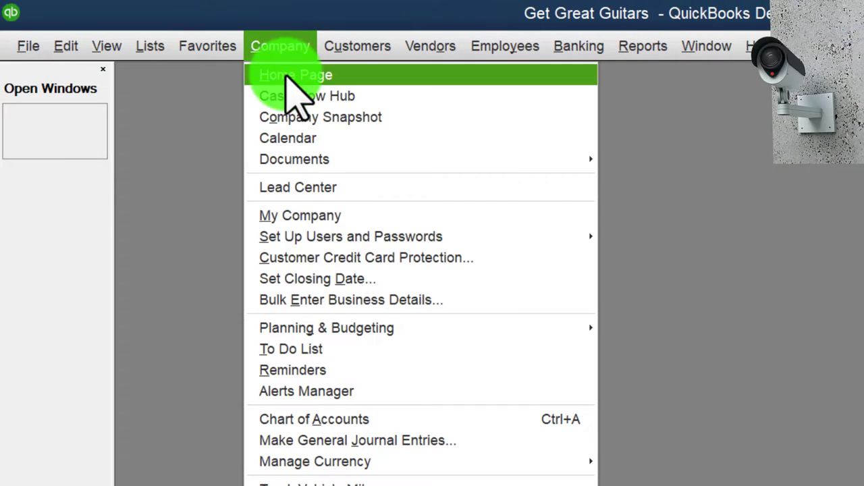
click(284, 75)
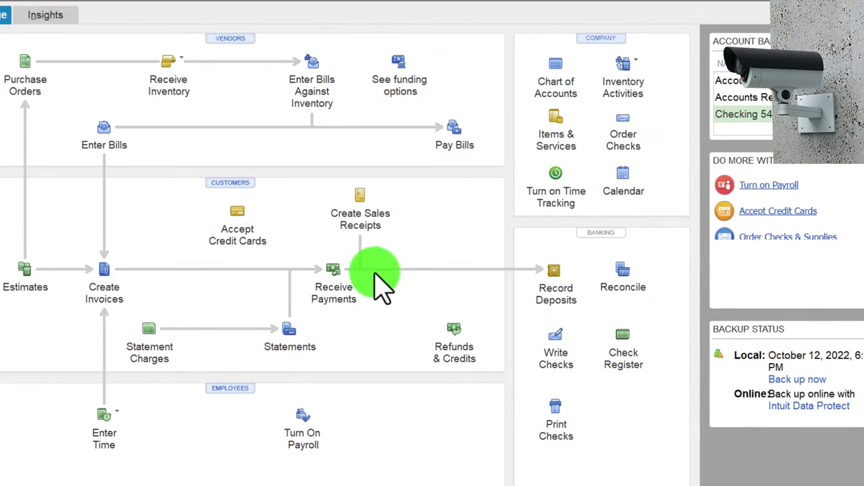
click(332, 277)
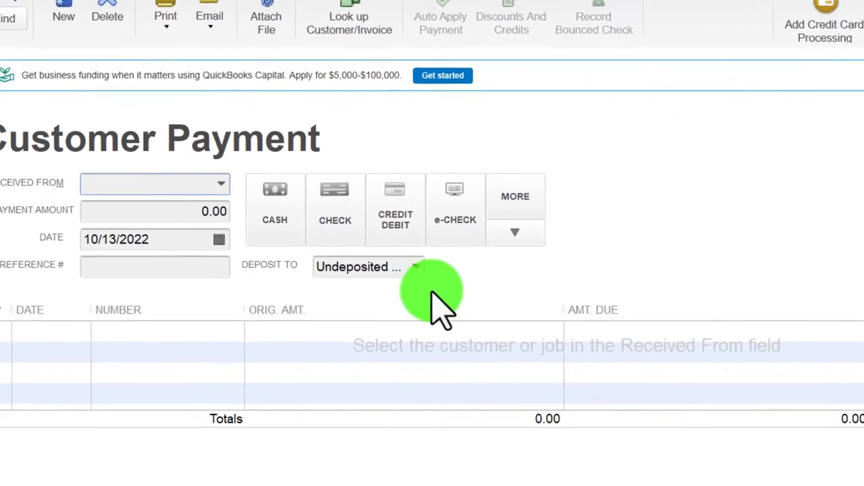
click(416, 266)
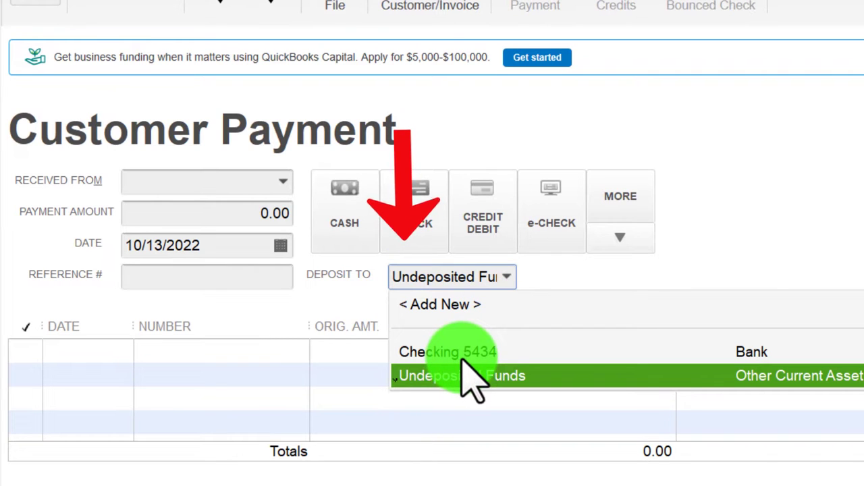
click(784, 233)
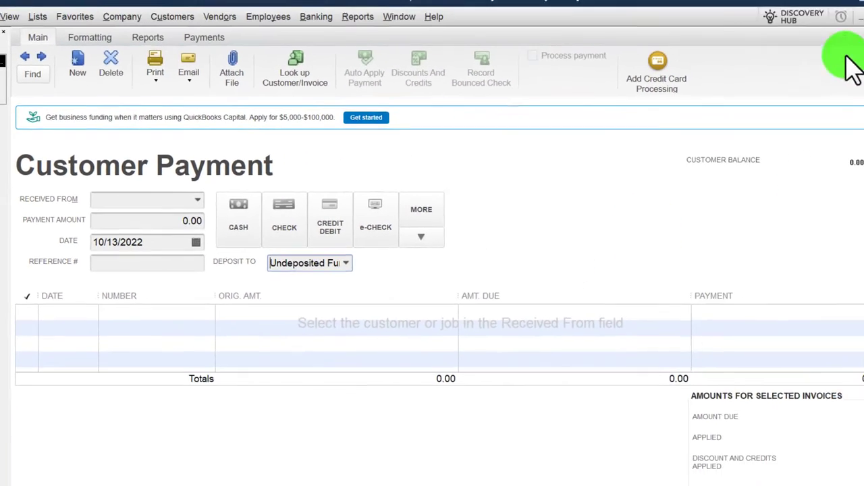
click(854, 29)
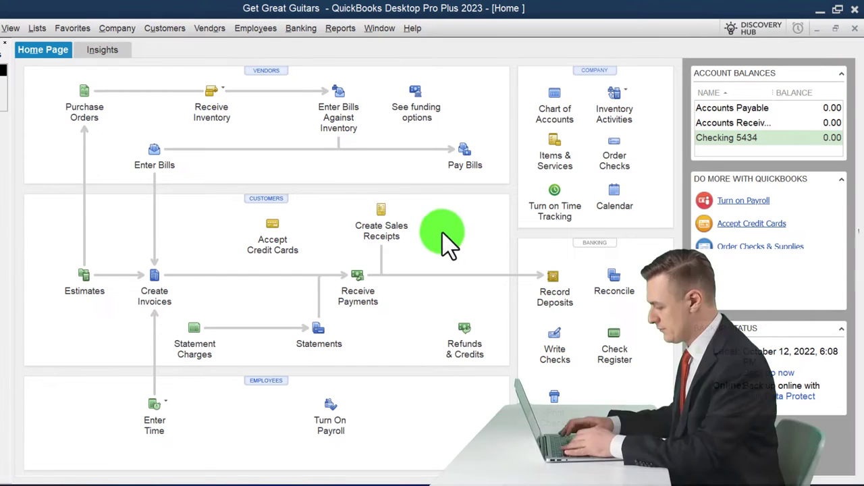
Check the Deposit To account choices on the Create Sales Receipts form and close it.
click(383, 222)
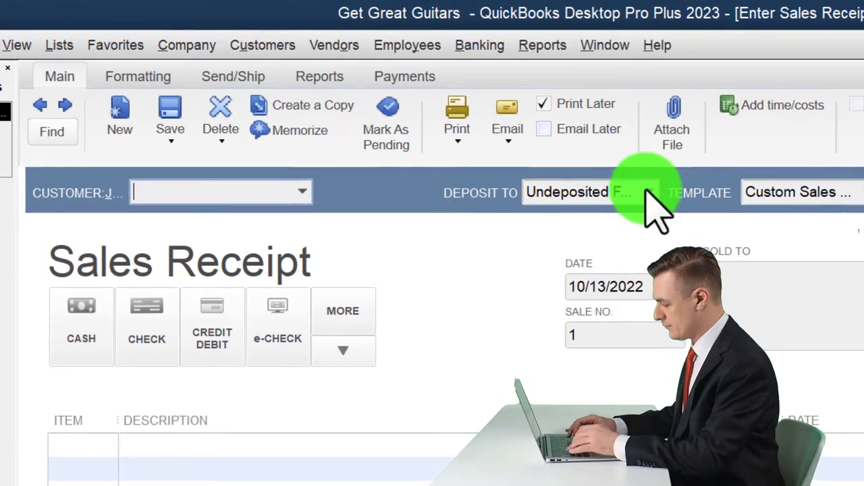
click(417, 123)
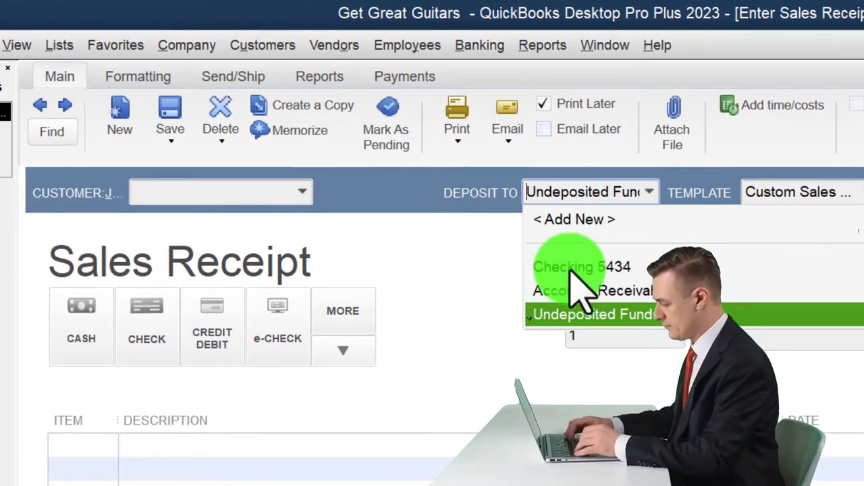
key(Escape)
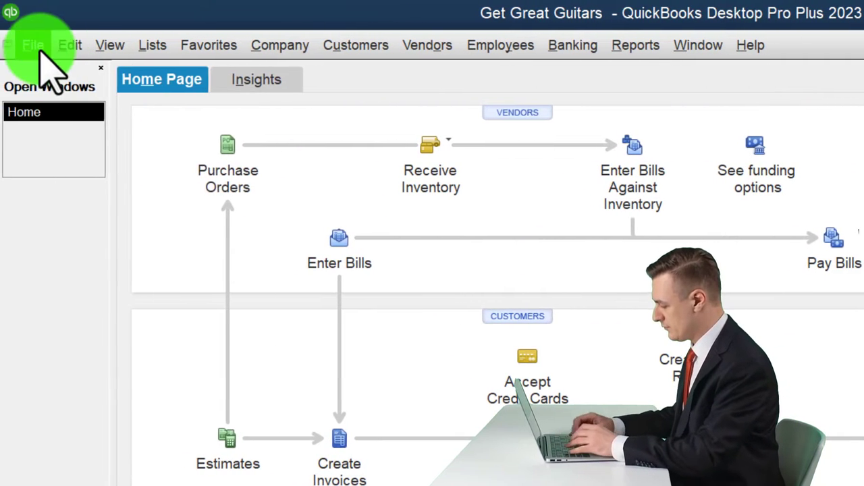
Reopen the company preferences for Payments to review the online payment options.
click(33, 45)
click(69, 45)
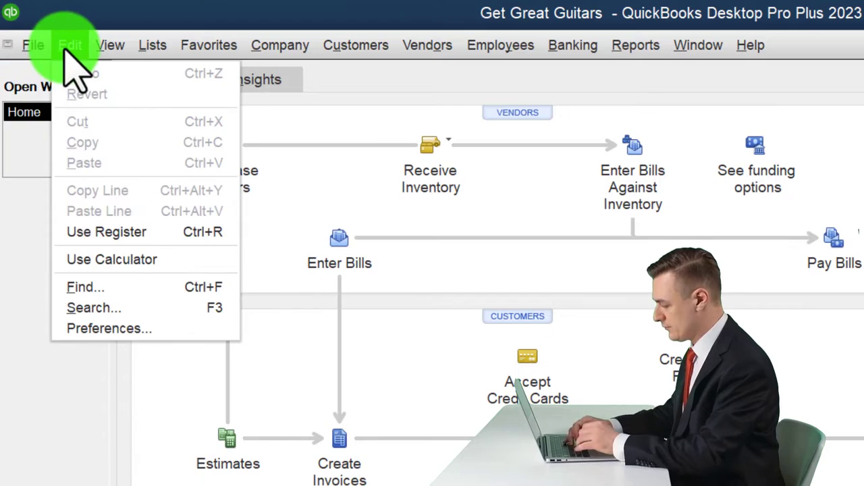
click(116, 328)
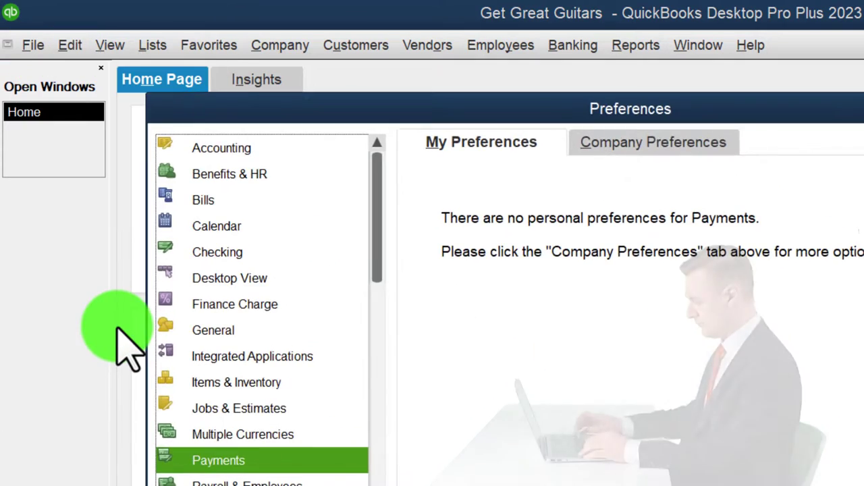
click(637, 142)
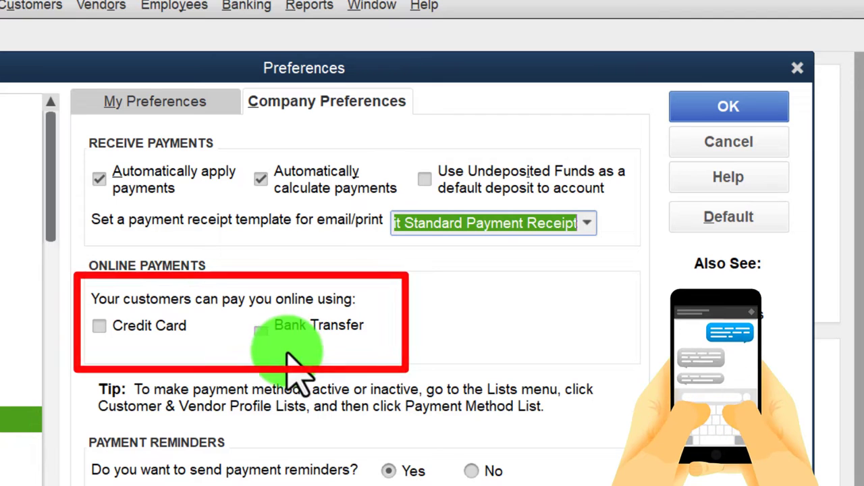
Try to turn on Credit Card and Bank Transfer online payments, declining to enable online payment each time, and close the preferences.
click(190, 361)
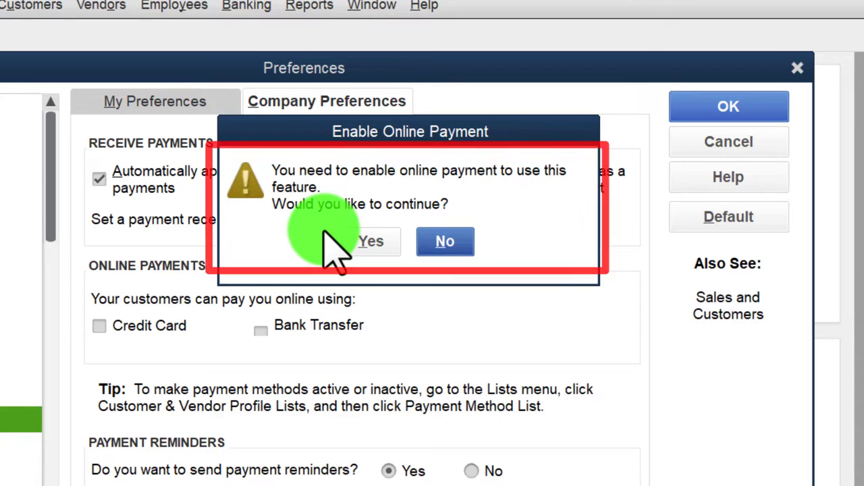
click(446, 243)
click(259, 327)
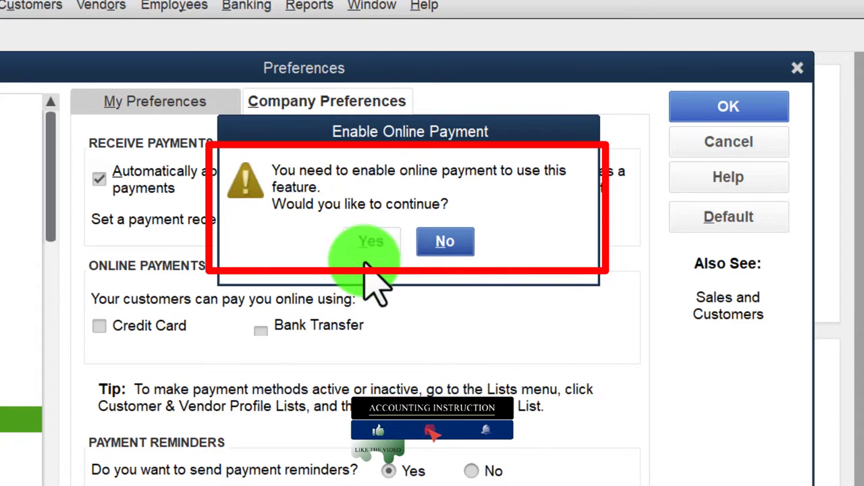
click(442, 244)
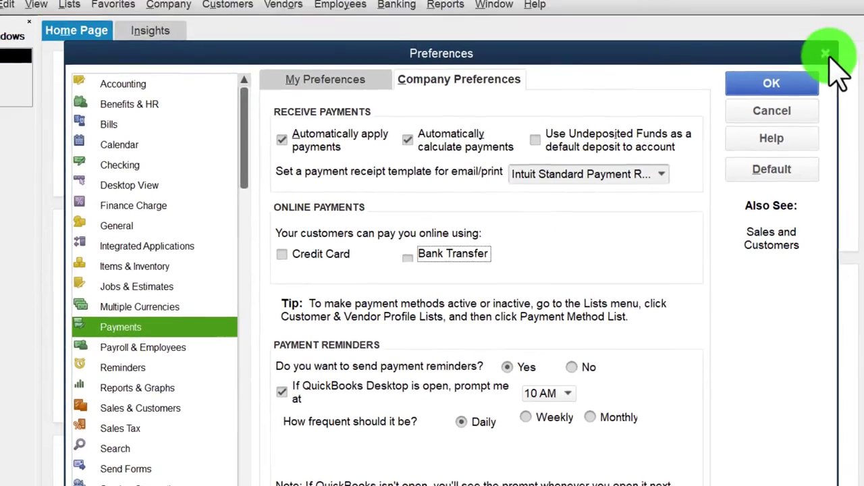
click(827, 67)
View the Payment Method List among the customer and vendor profile lists, and close it.
click(110, 34)
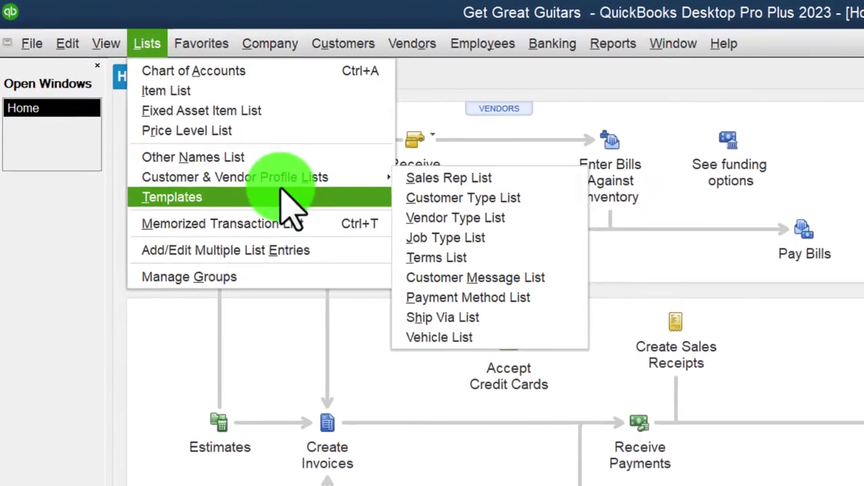
mouse_move(370, 176)
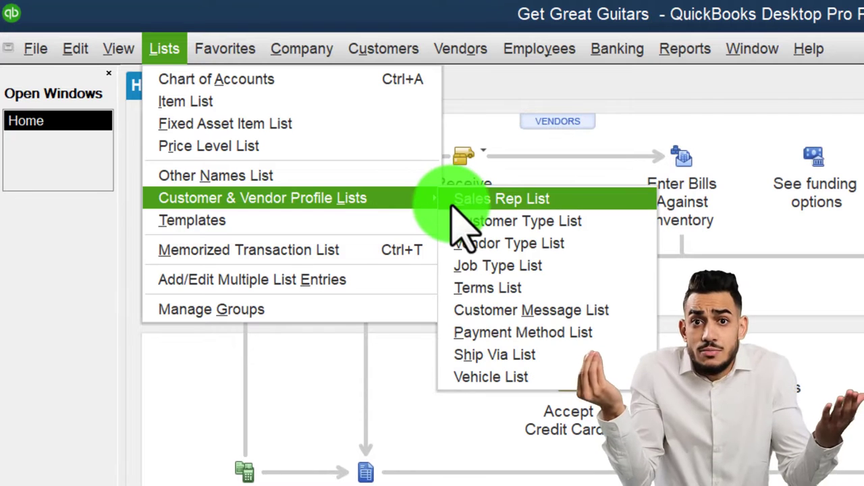
click(516, 334)
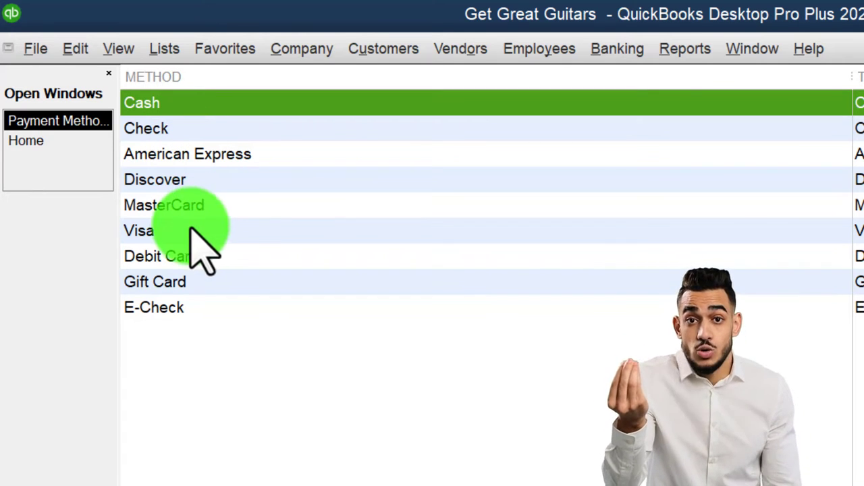
key(Escape)
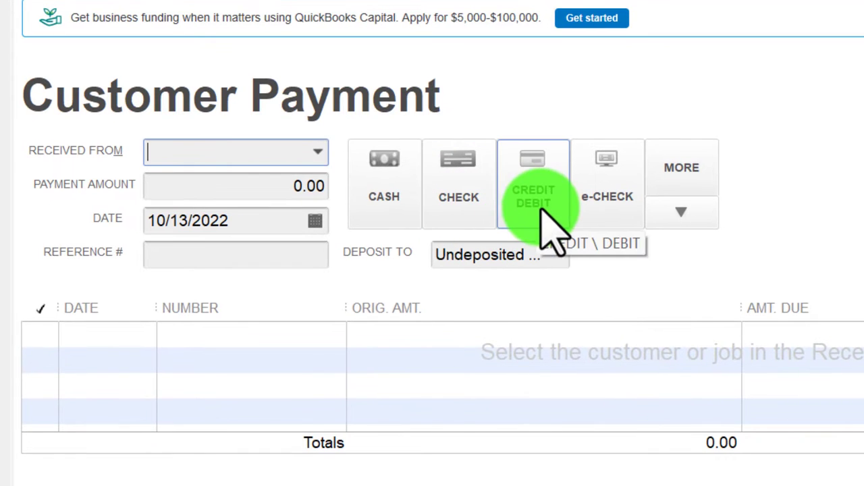
View the additional payment methods on the Receive Payments form, and close the form.
click(679, 213)
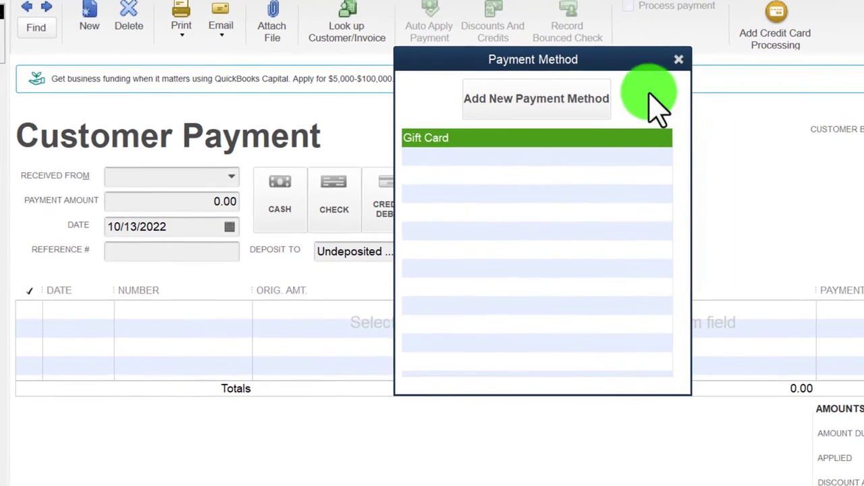
click(674, 59)
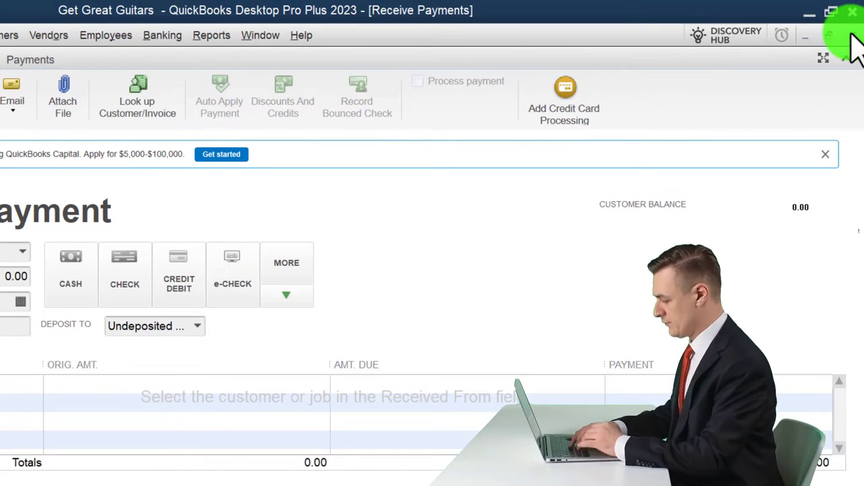
click(851, 37)
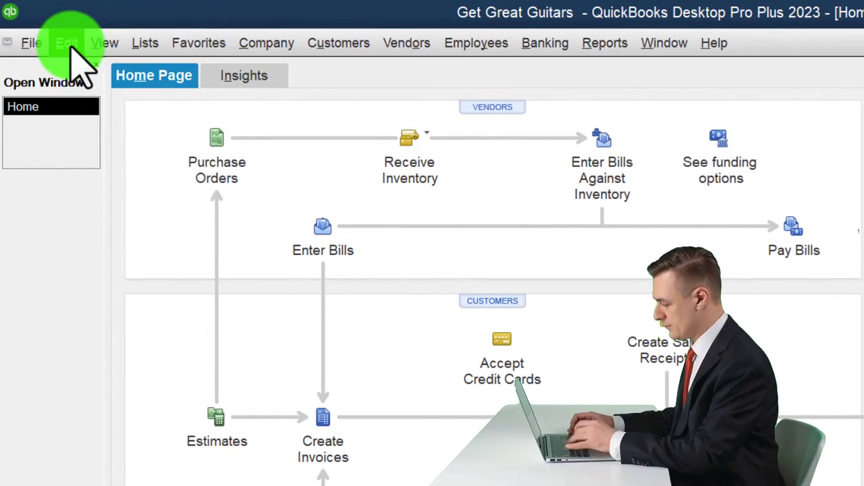
Open the company preferences for Payments again to review the payment reminder settings.
click(68, 42)
click(111, 312)
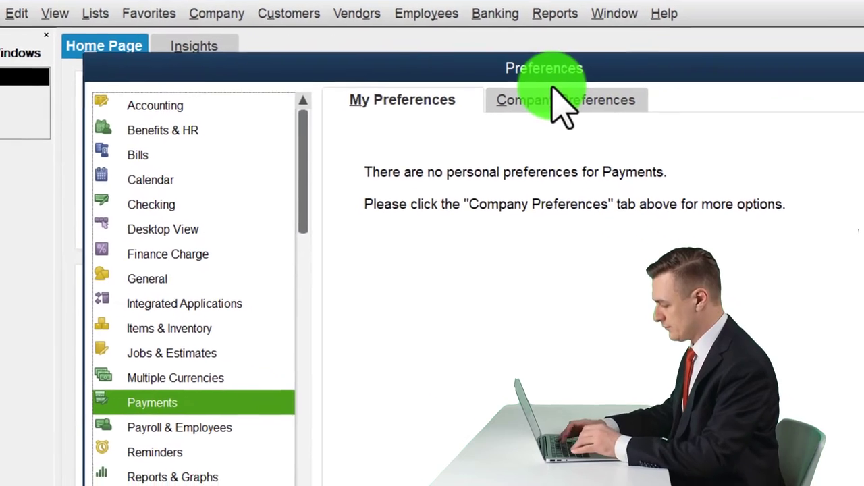
click(611, 129)
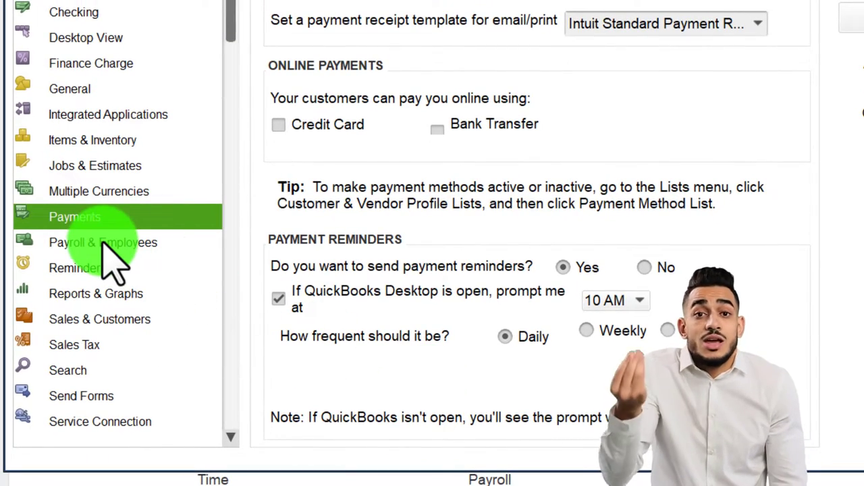
View the personal and company preferences for Payroll & Employees.
click(111, 244)
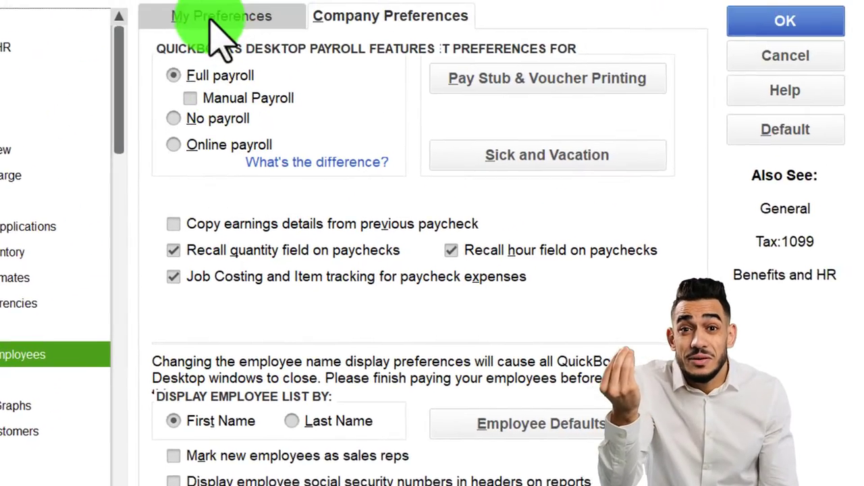
click(209, 22)
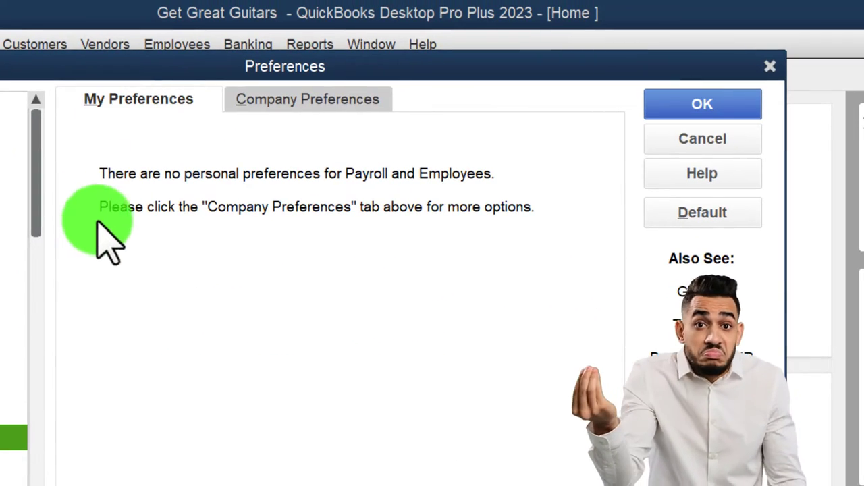
click(257, 100)
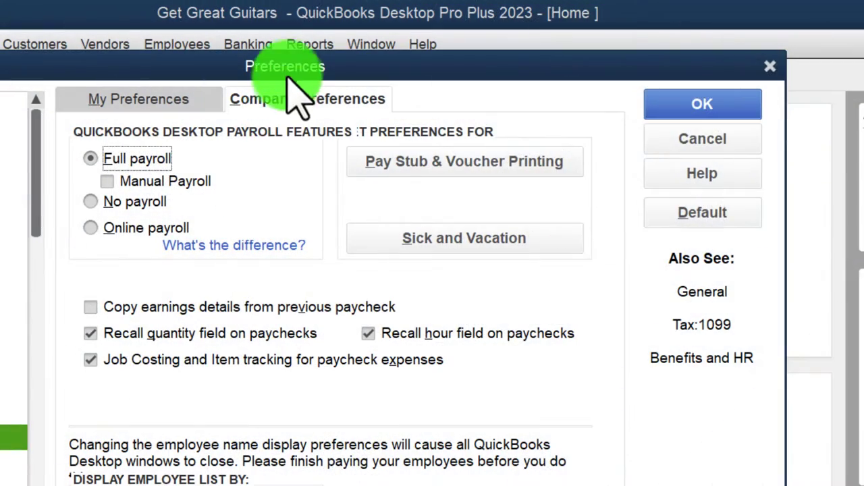
Move the Preferences window aside to examine the Home page workflow, and return it to its place.
drag(286, 65, 288, 88)
drag(292, 121, 291, 317)
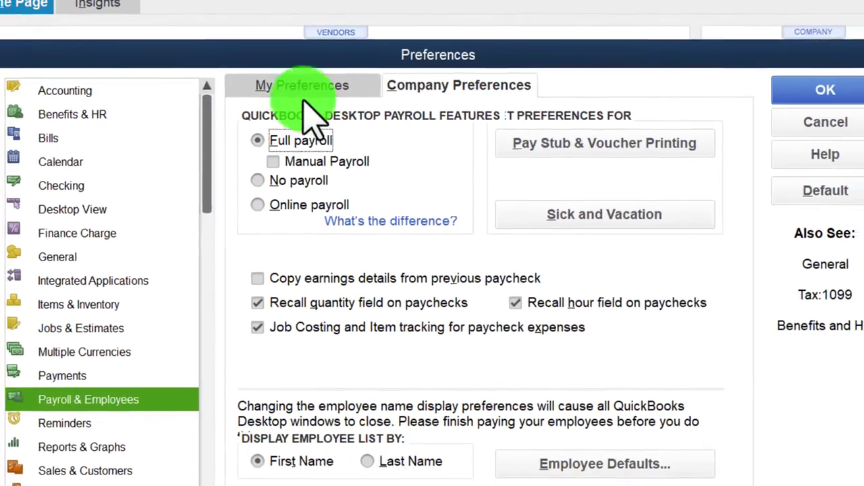
drag(278, 50, 568, 61)
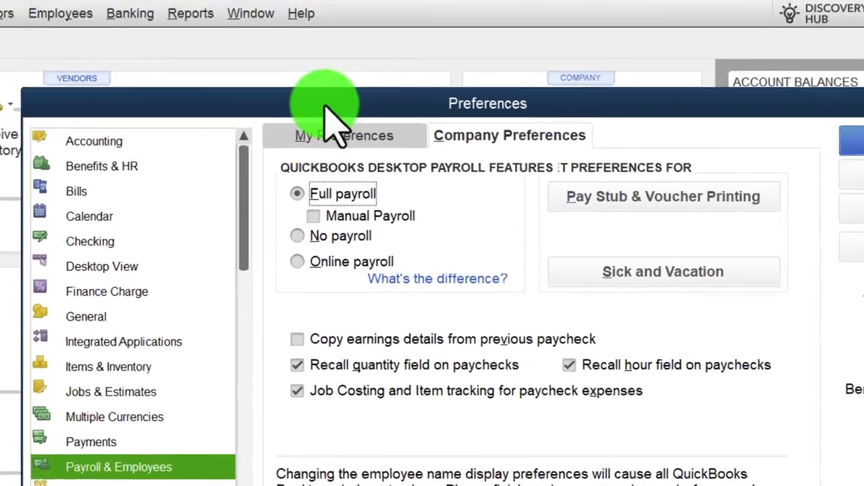
drag(331, 125, 446, 135)
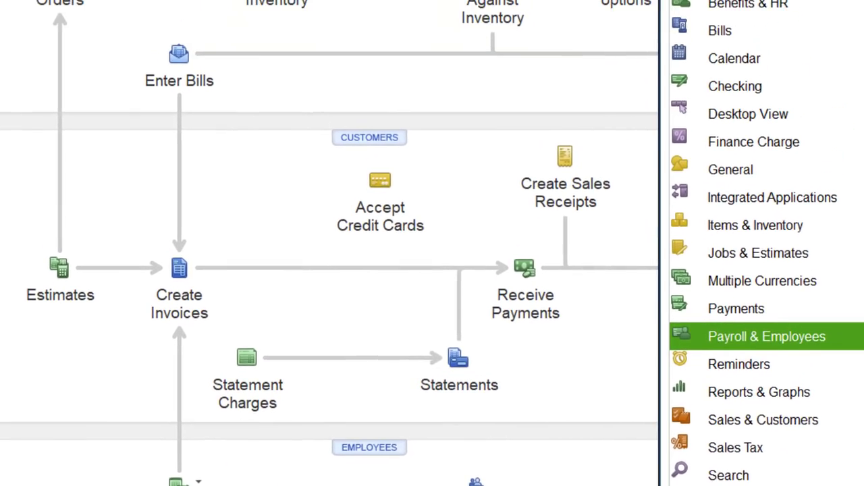
drag(772, 2, 579, 77)
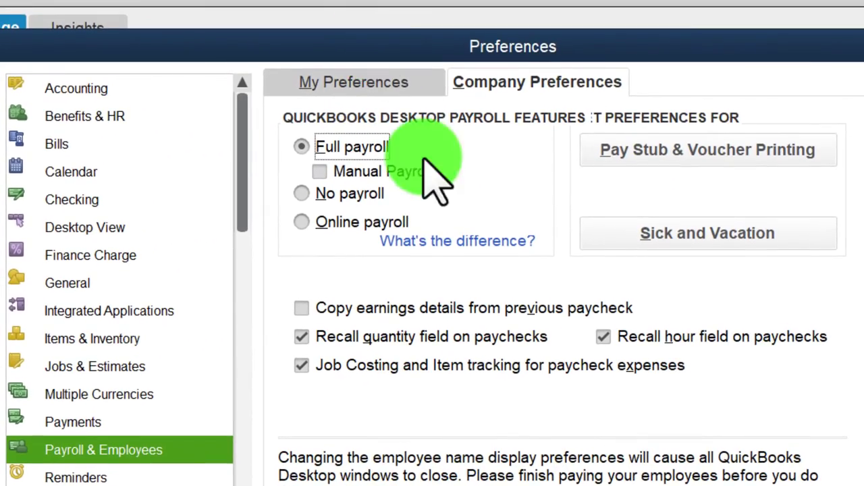
Enable Manual Payroll provisionally and look through the QuickBooks Payroll plans and pricing offered as an alternative.
click(320, 172)
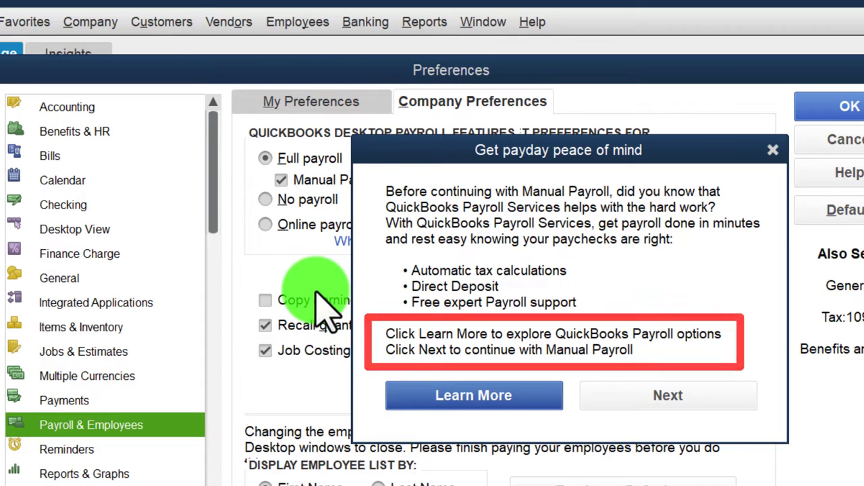
click(472, 395)
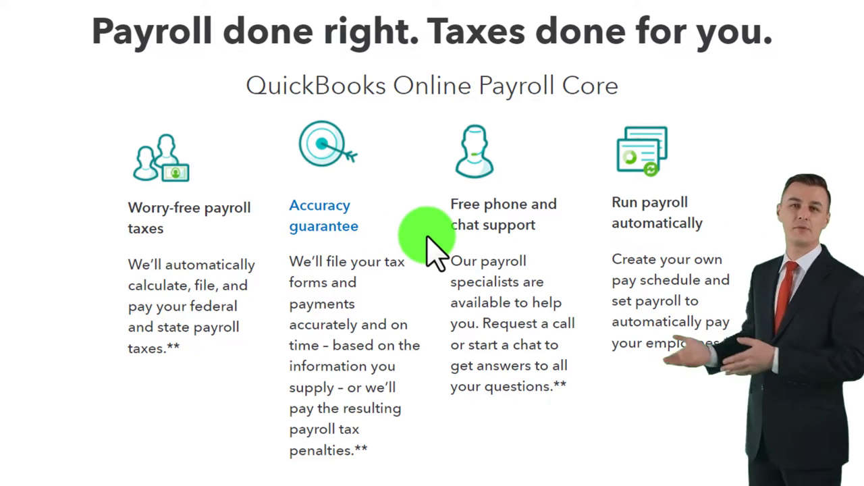
scroll(585, 238, down, 5)
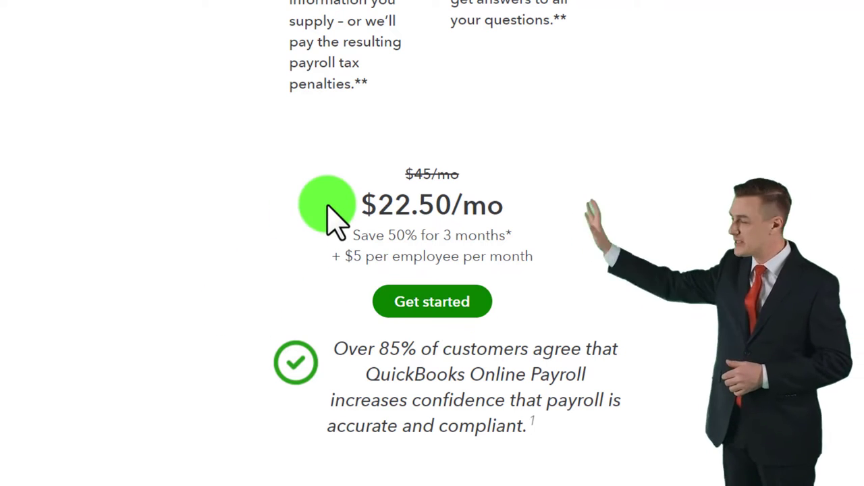
scroll(283, 223, down, 5)
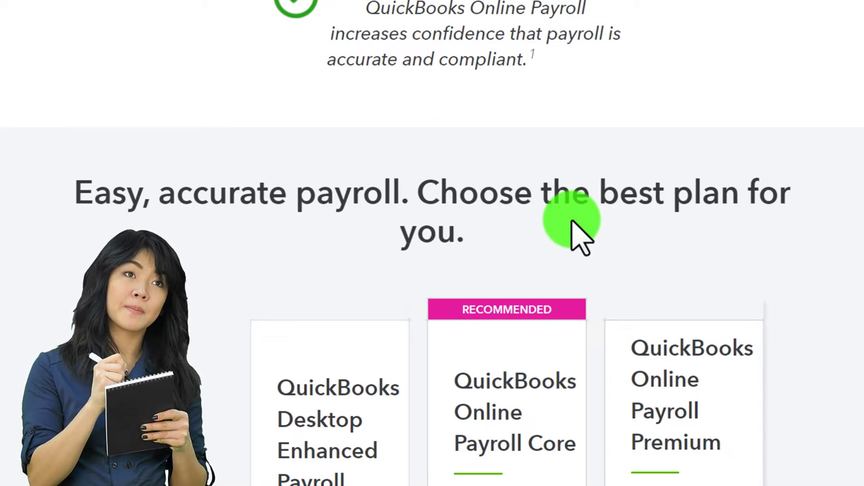
scroll(221, 291, down, 3)
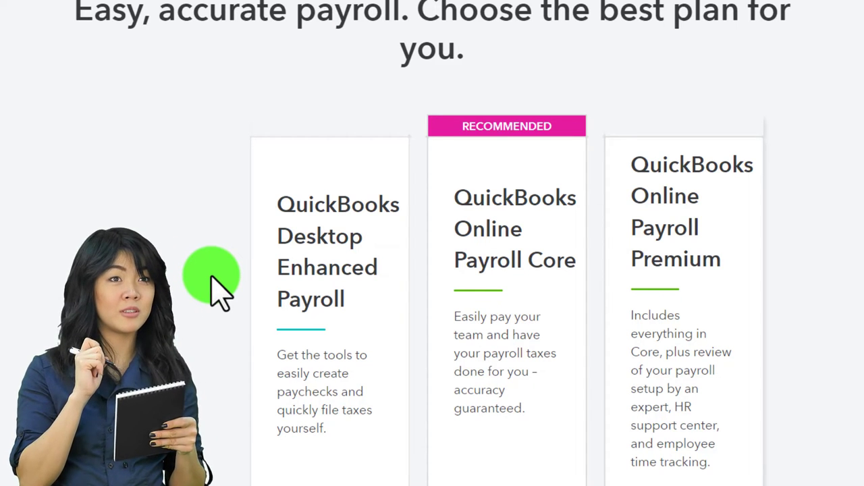
scroll(216, 287, down, 2)
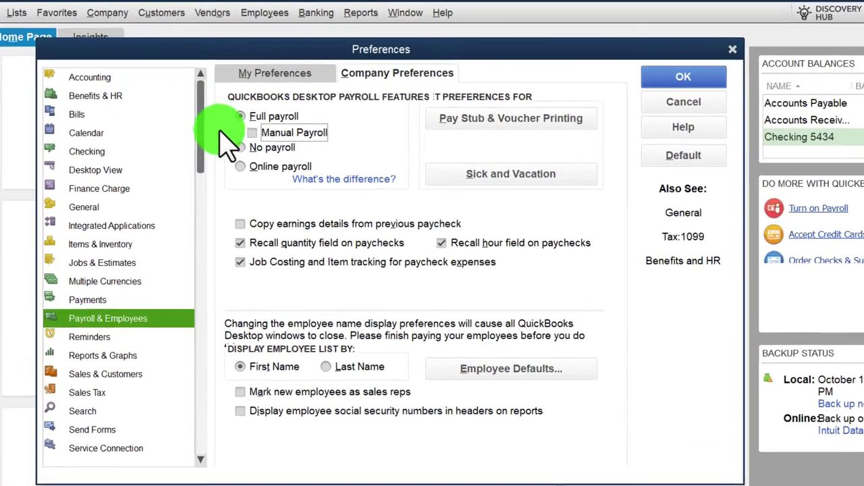
Activate Manual Payroll under Full payroll and save the company preferences.
click(223, 132)
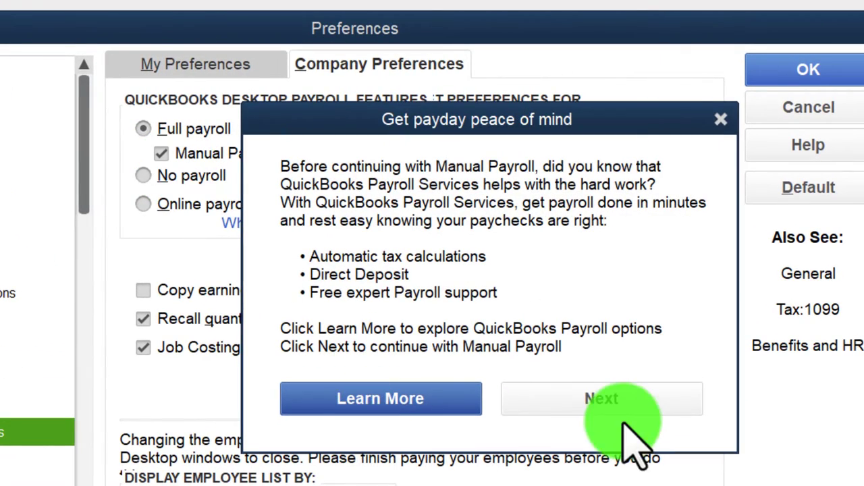
click(622, 399)
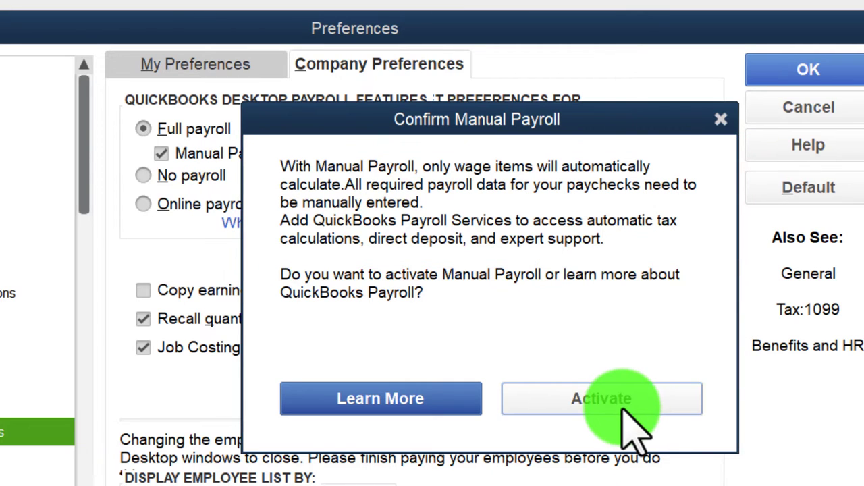
click(601, 398)
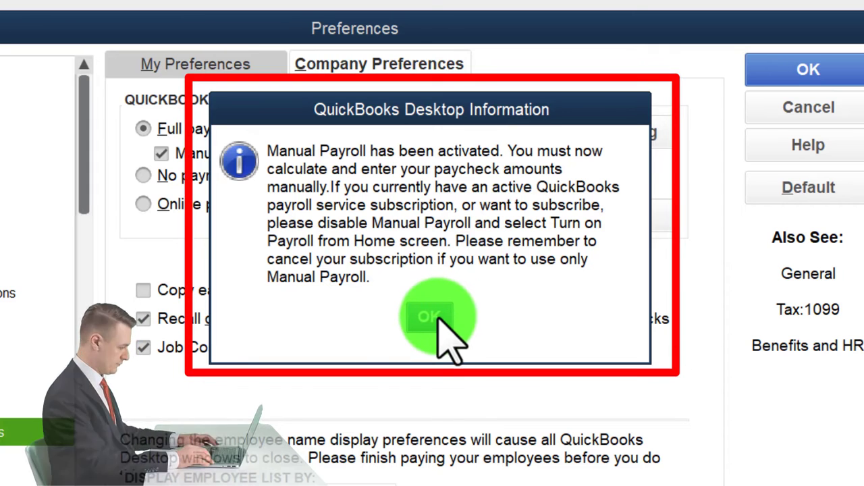
click(431, 319)
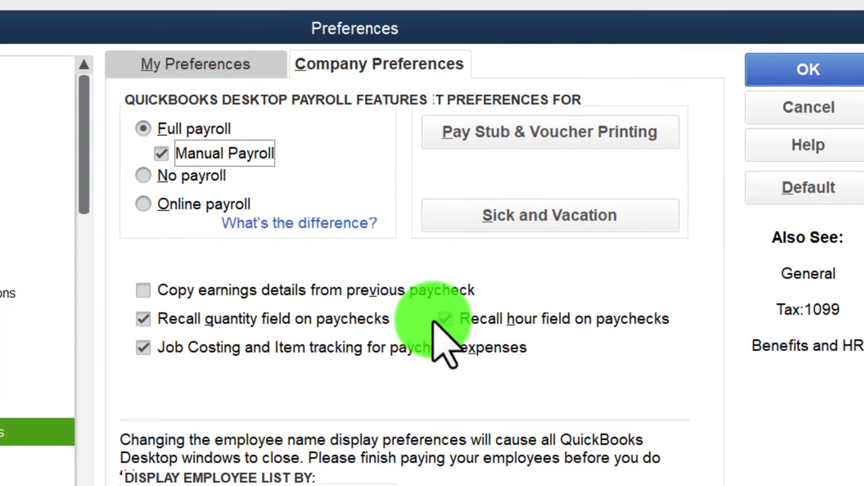
click(842, 73)
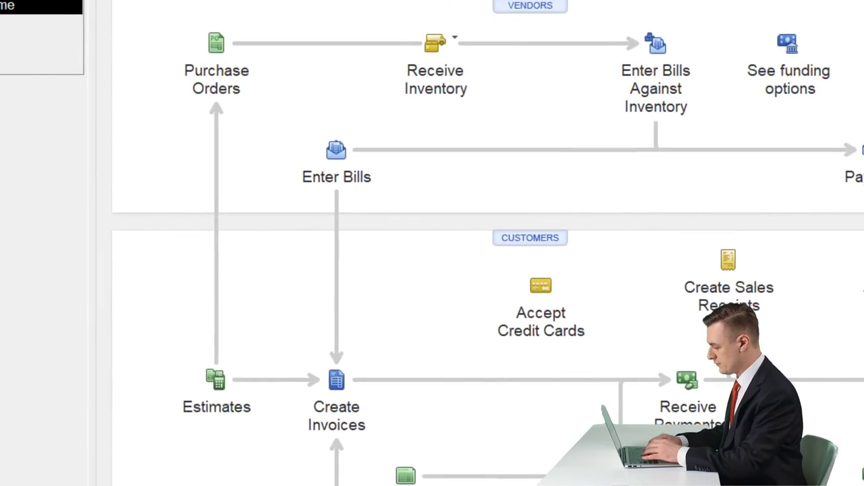
Review the pay stub and voucher printing options and the sick and vacation defaults in the company payroll preferences.
click(68, 42)
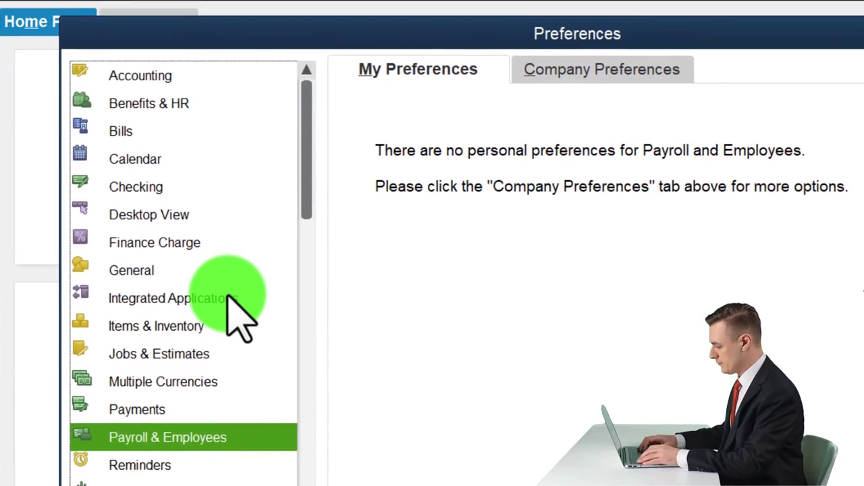
click(555, 54)
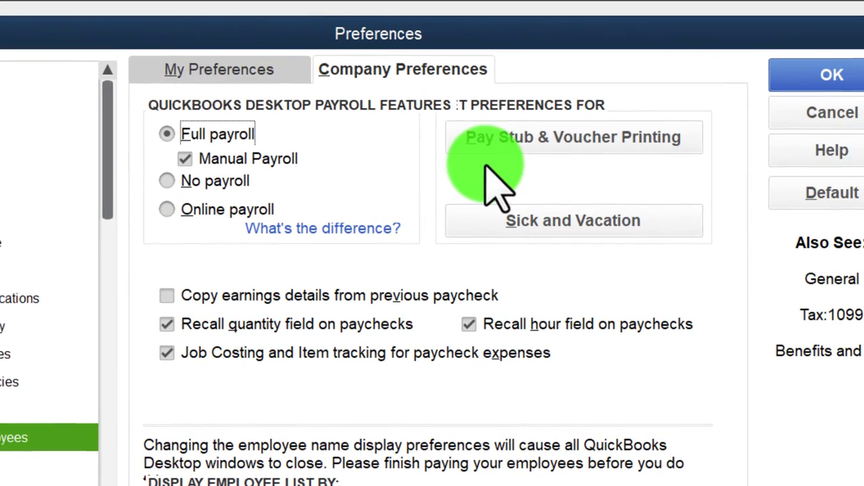
click(588, 152)
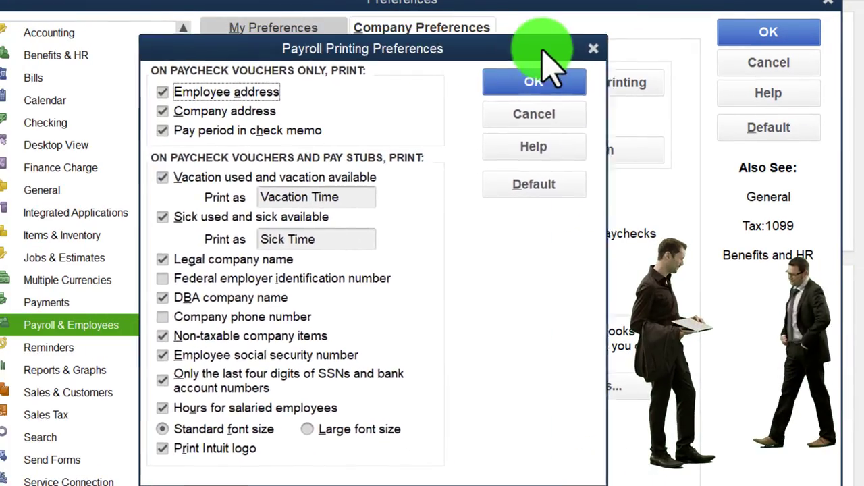
drag(542, 48, 755, 38)
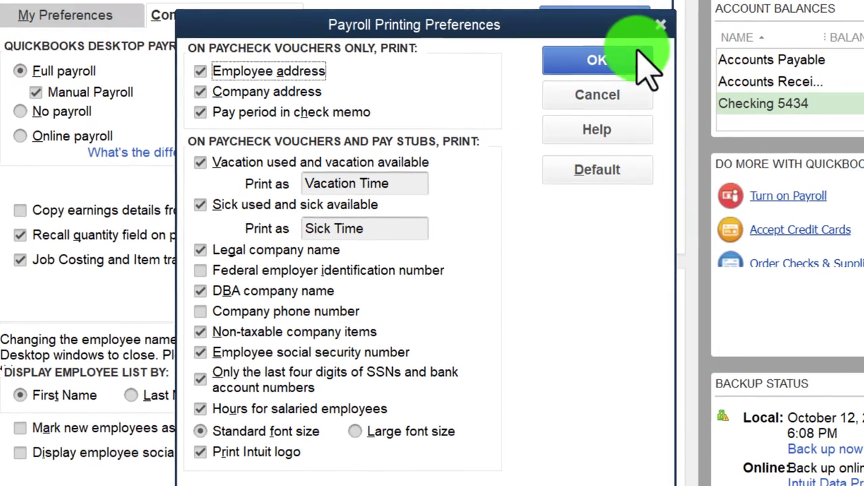
click(633, 58)
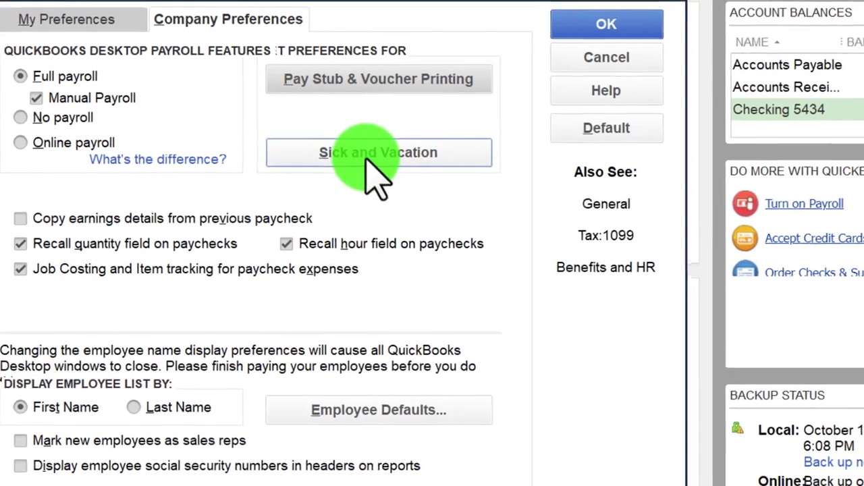
click(399, 150)
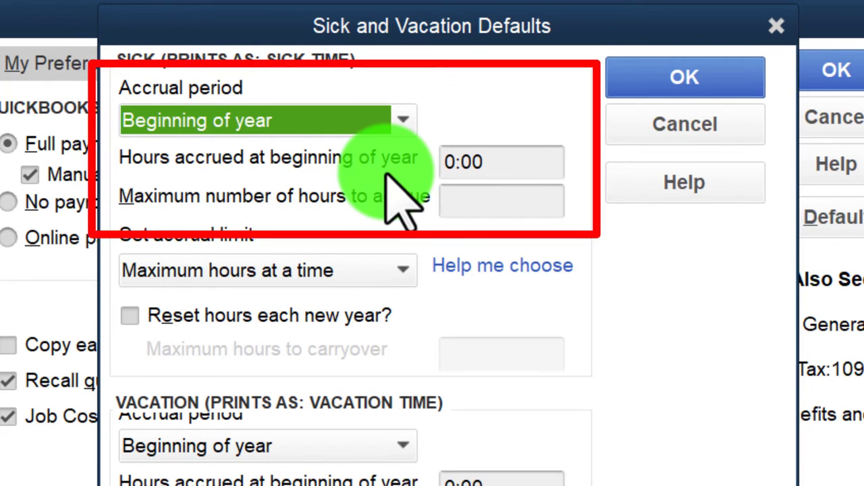
click(776, 26)
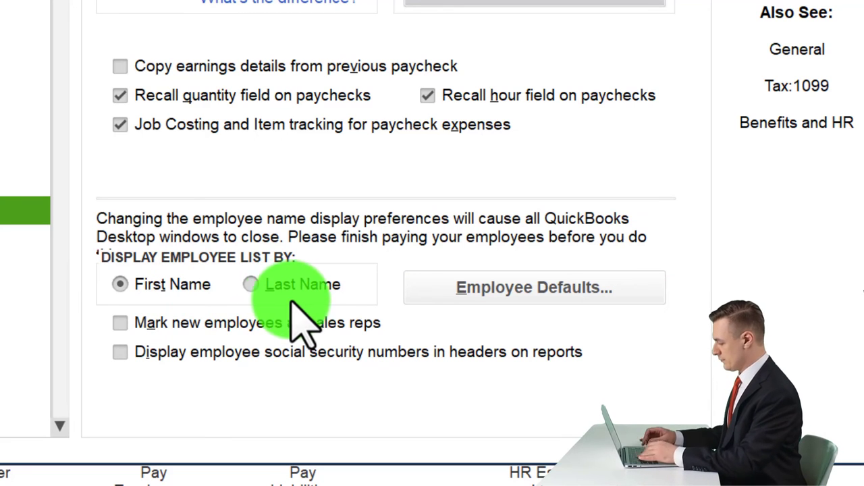
View the payroll schedule and pay frequency choices in the Employee Defaults, and close the preferences.
click(467, 297)
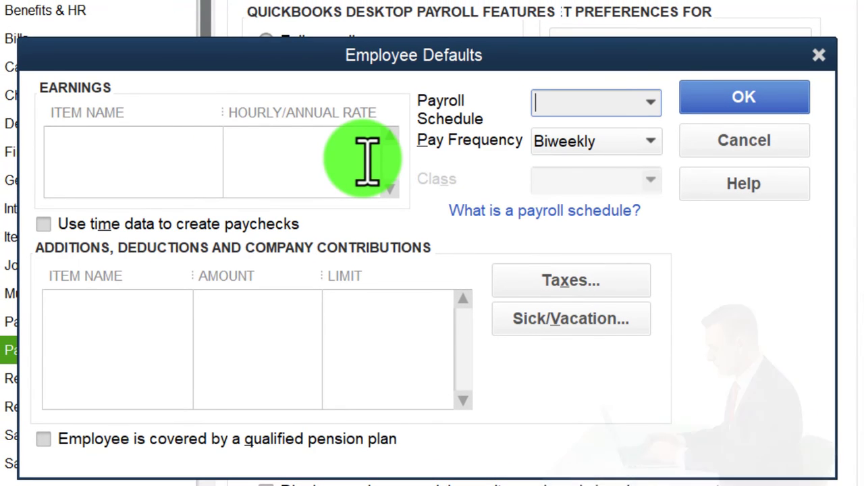
click(648, 103)
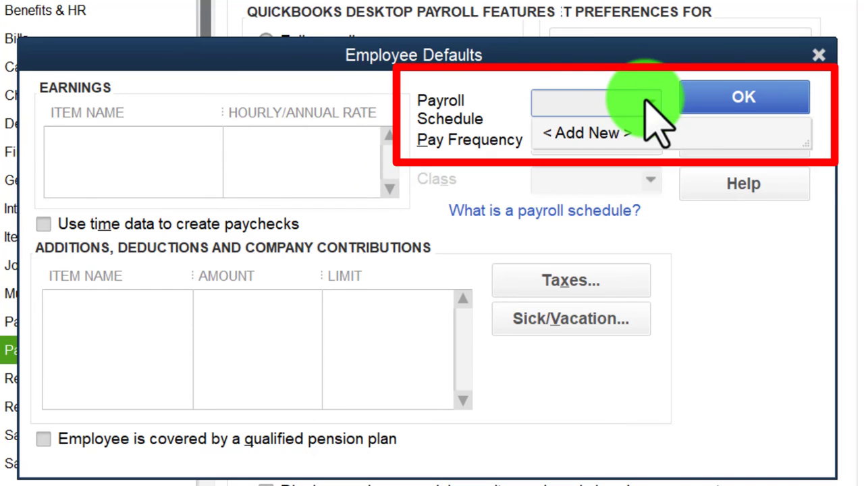
click(649, 103)
click(651, 141)
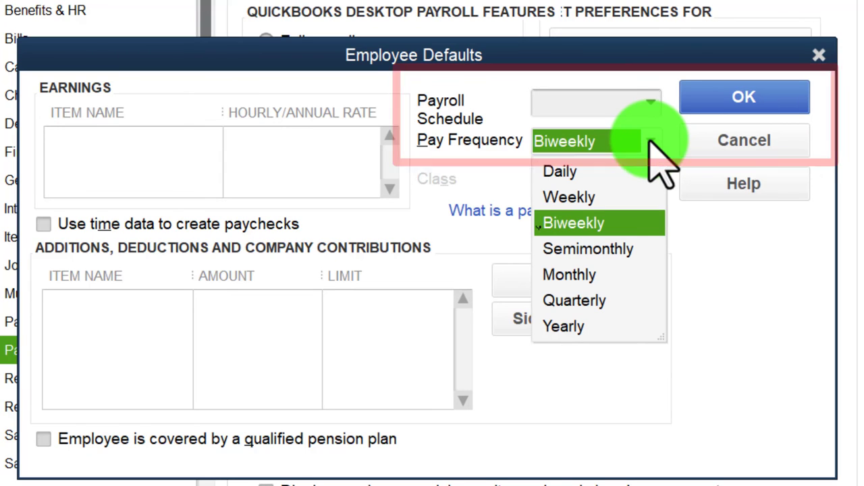
click(649, 142)
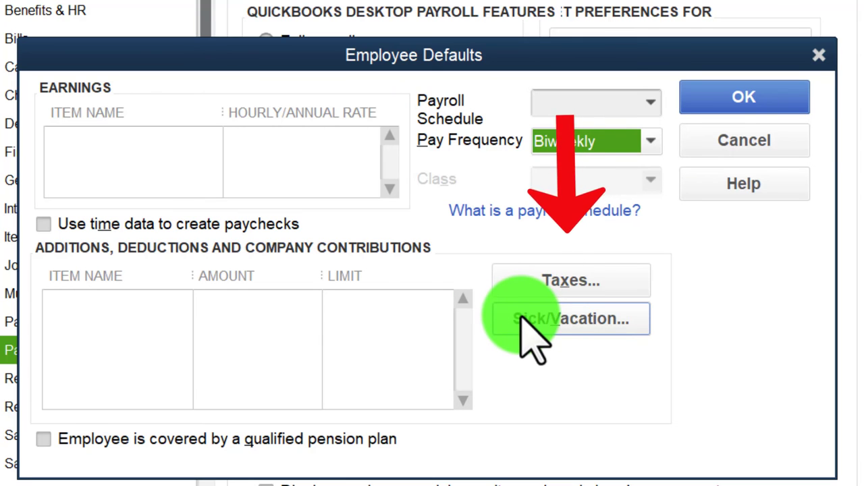
click(820, 54)
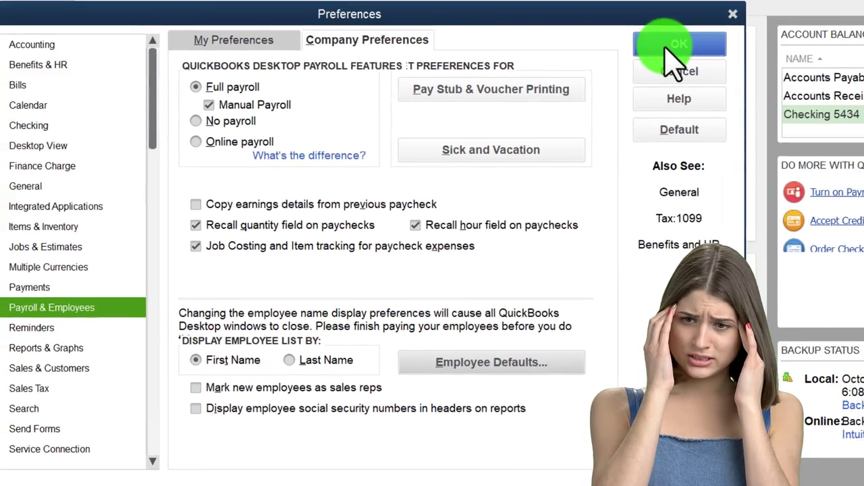
click(668, 41)
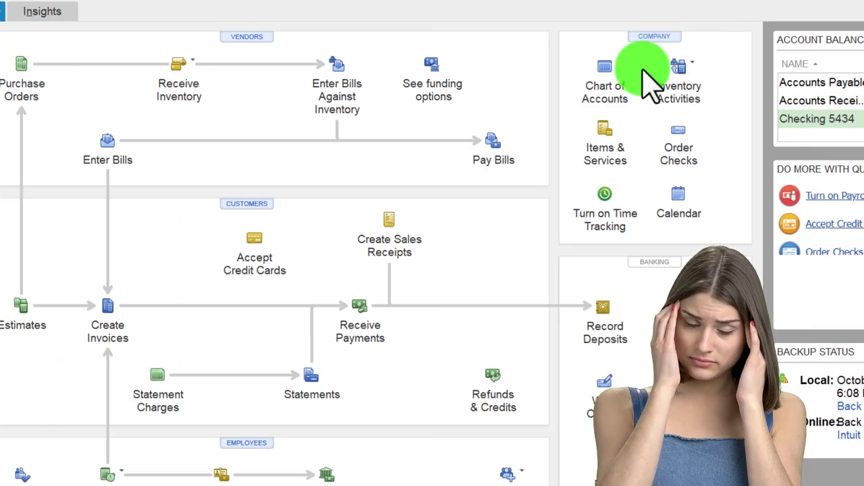